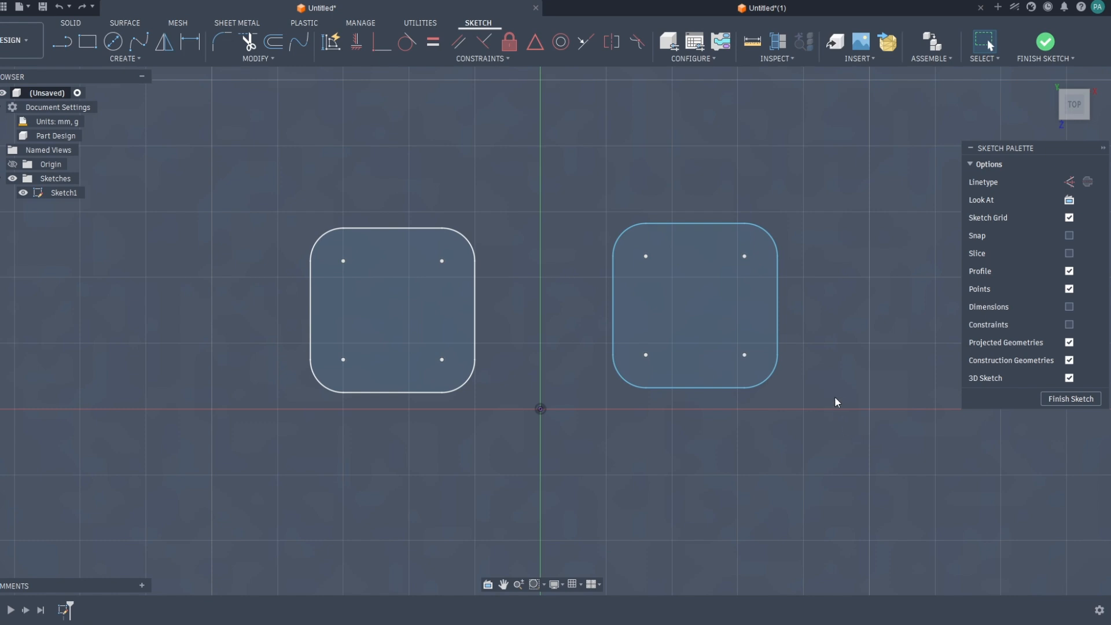
Try moving the two upper corner centre points of the right rounded square, and undo the distortion.
left_click(648, 242)
mouse_move(745, 257)
left_mouse_down()
mouse_move(729, 276)
mouse_move(768, 242)
mouse_move(737, 177)
mouse_move(777, 240)
mouse_move(747, 265)
mouse_move(757, 254)
mouse_move(746, 246)
left_mouse_up()
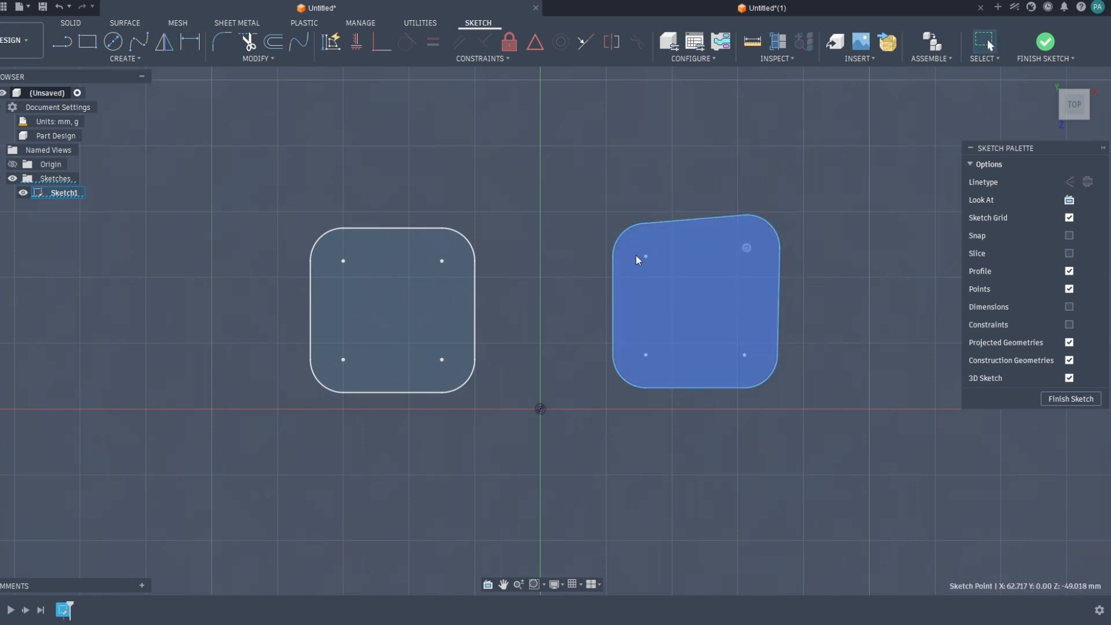
mouse_move(646, 260)
left_mouse_down()
mouse_move(616, 237)
mouse_move(637, 240)
mouse_move(647, 259)
left_mouse_up()
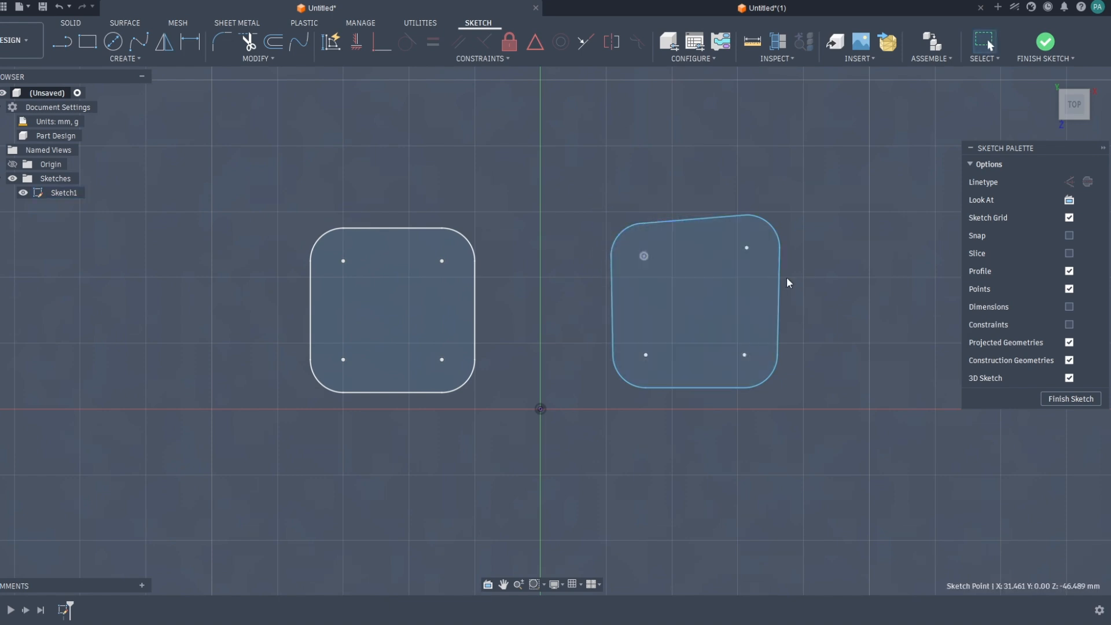
key("ctrl+z")
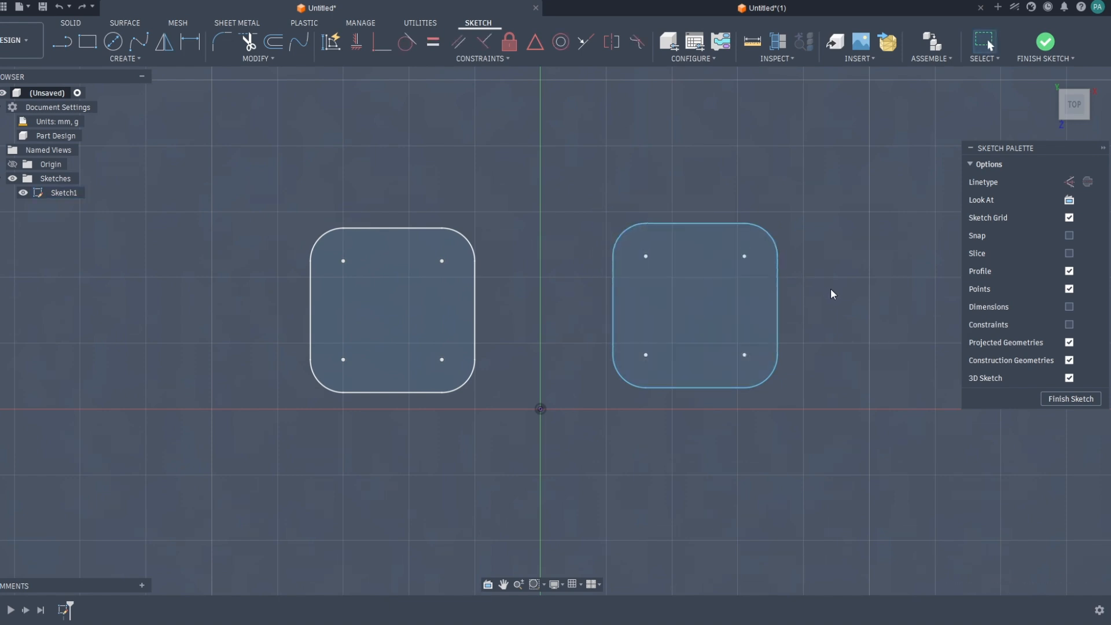
Test whether the left rounded square can be moved by its upper-right centre point, right side or top edge.
left_click(442, 261)
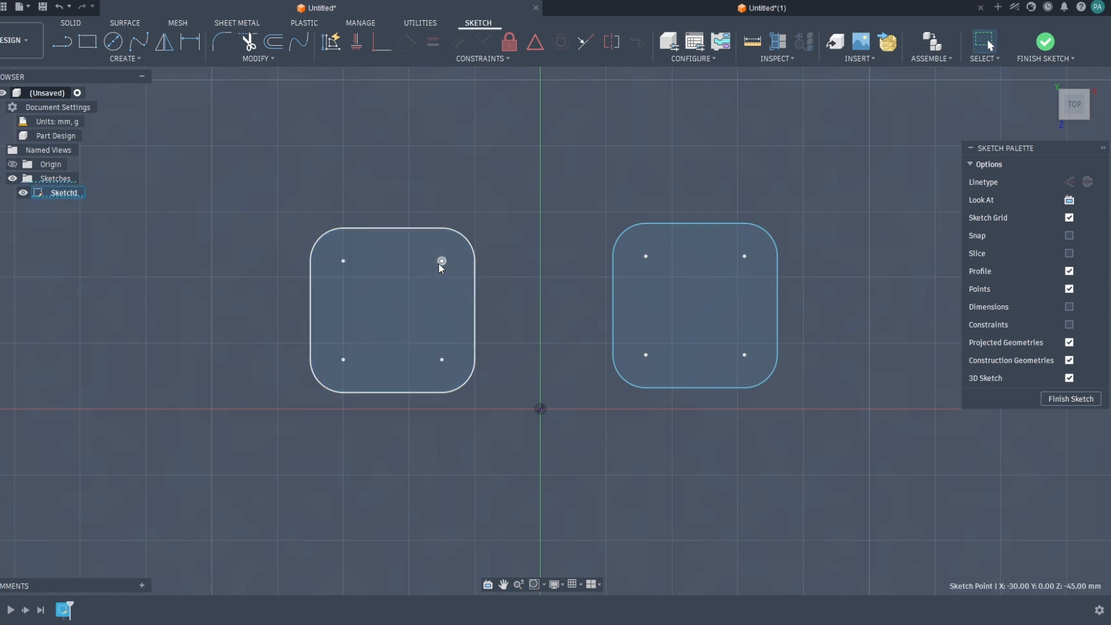
left_click(475, 303)
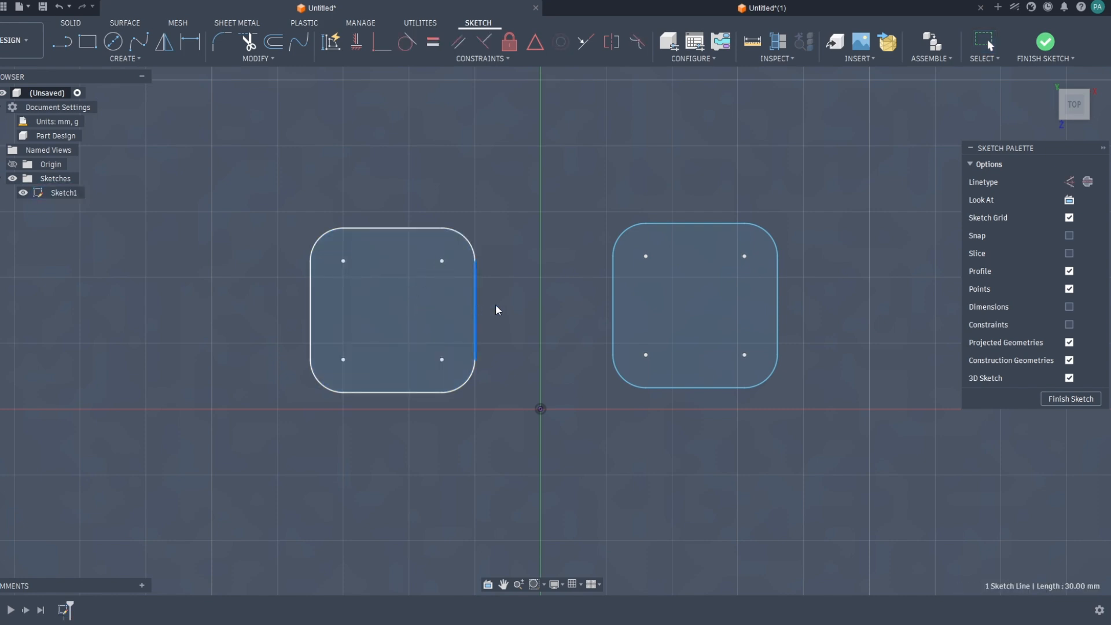
left_click_drag(416, 227, 416, 203)
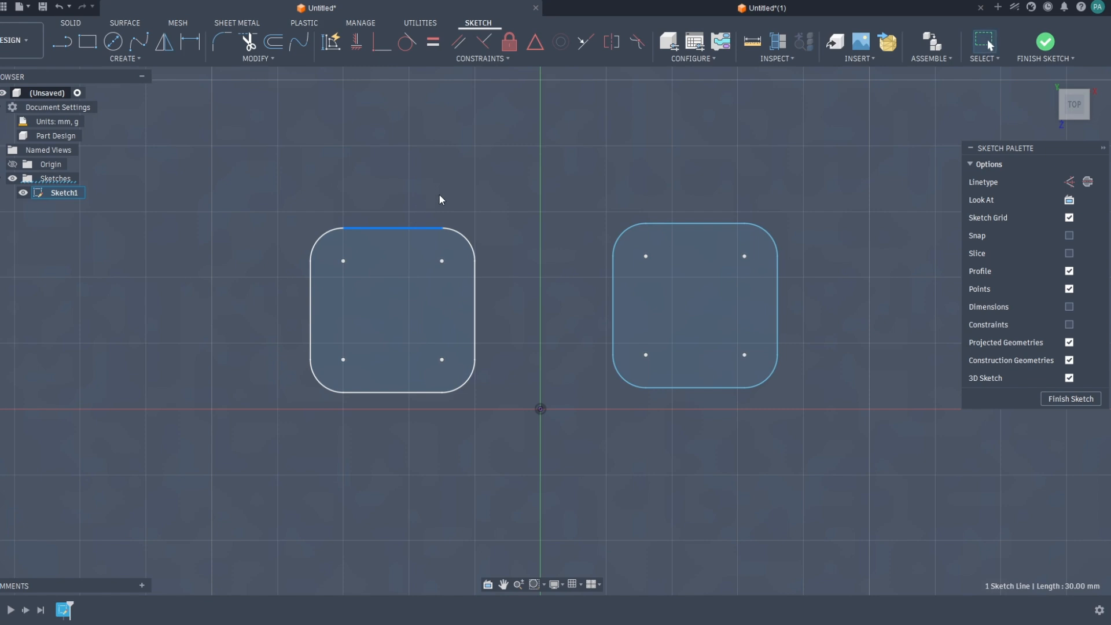
left_click(440, 195)
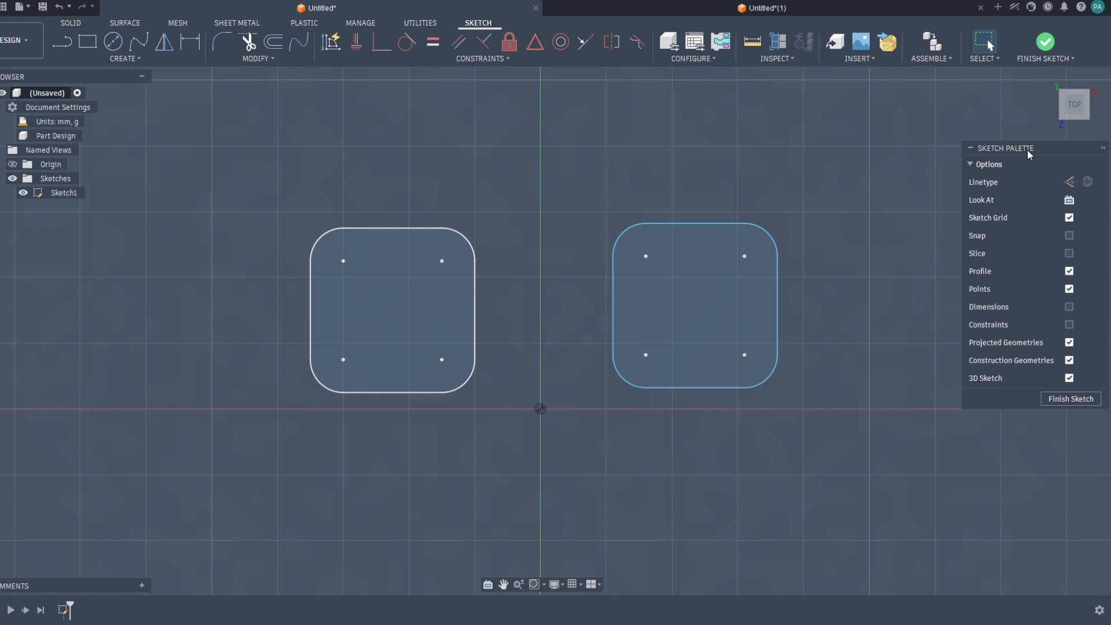
Show the sketch's dimensions and constraints, and examine the tangent constraint at the left square's upper-right corner.
left_click(1068, 306)
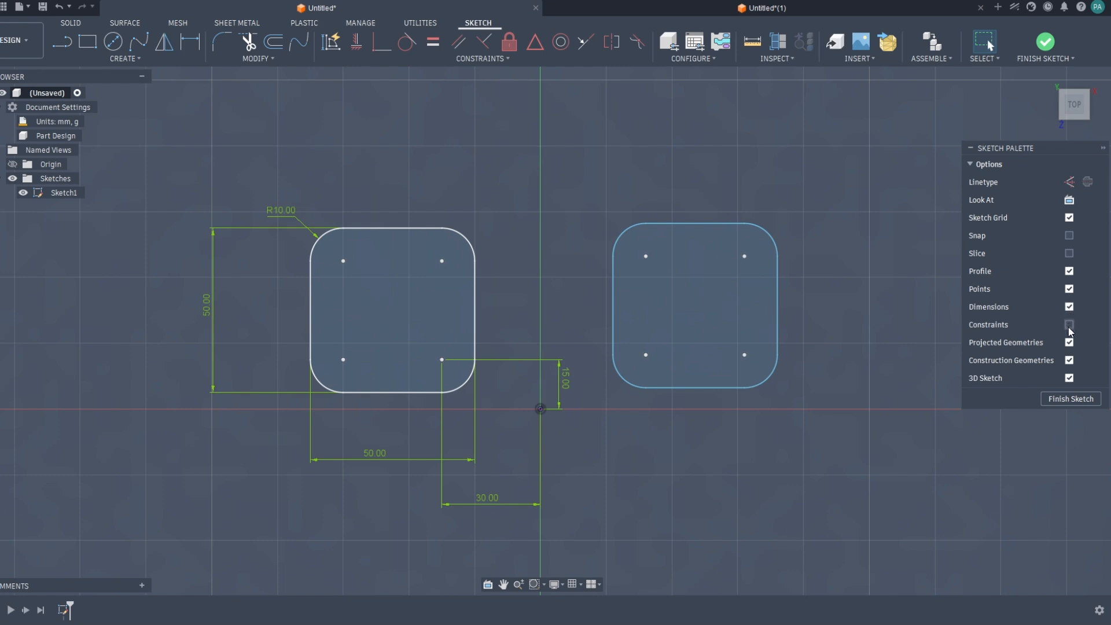
left_click(1069, 325)
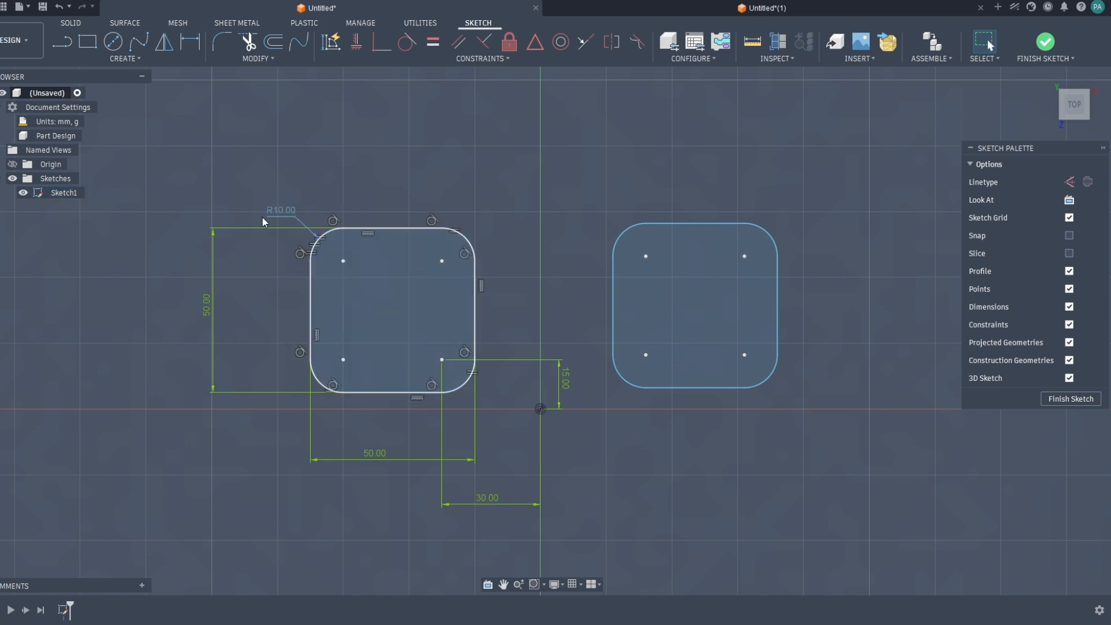
left_click(503, 61)
left_click(433, 219)
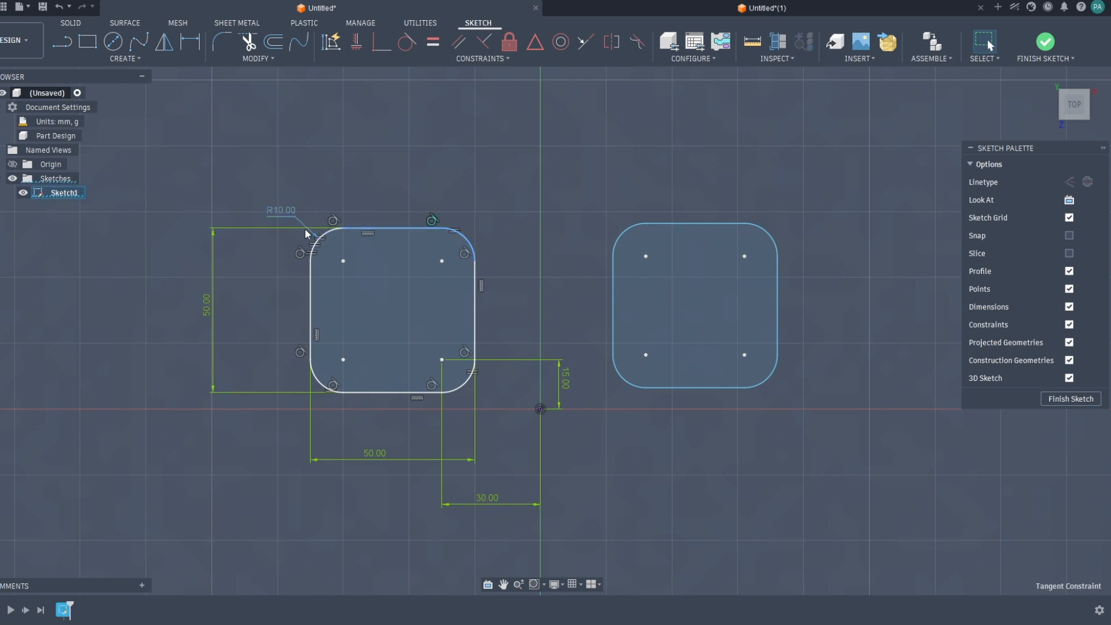
left_click(406, 186)
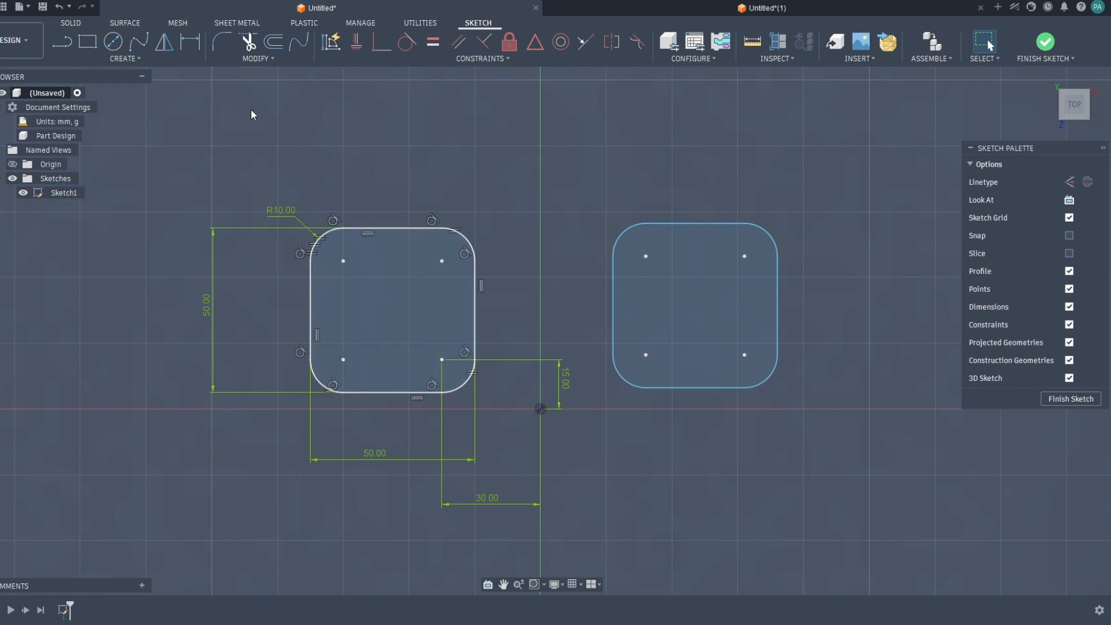
left_click(190, 41)
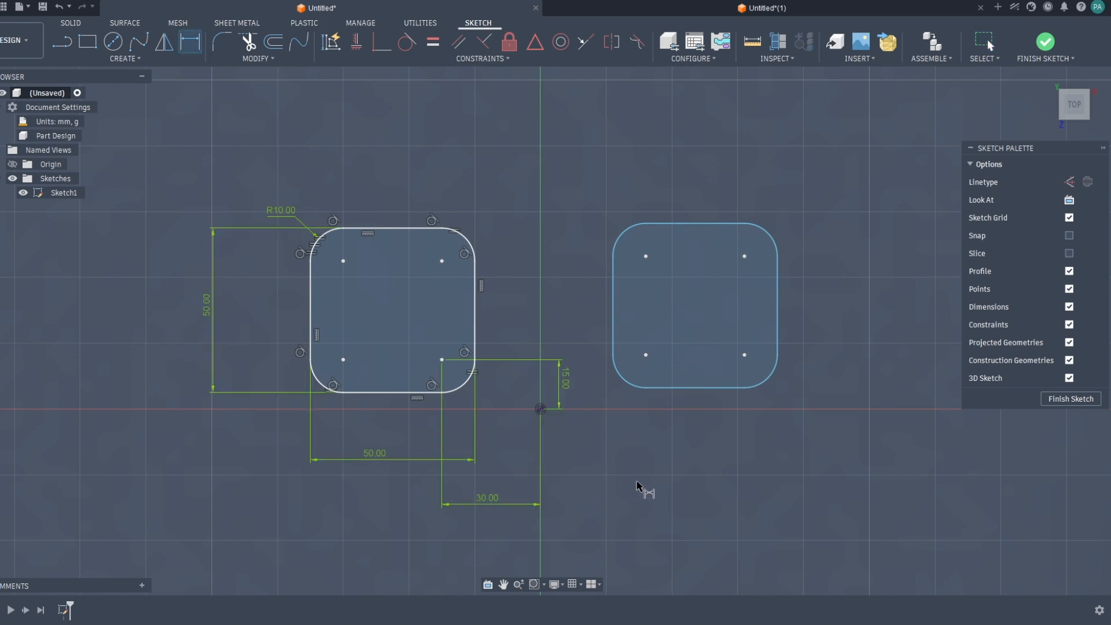
key("Escape")
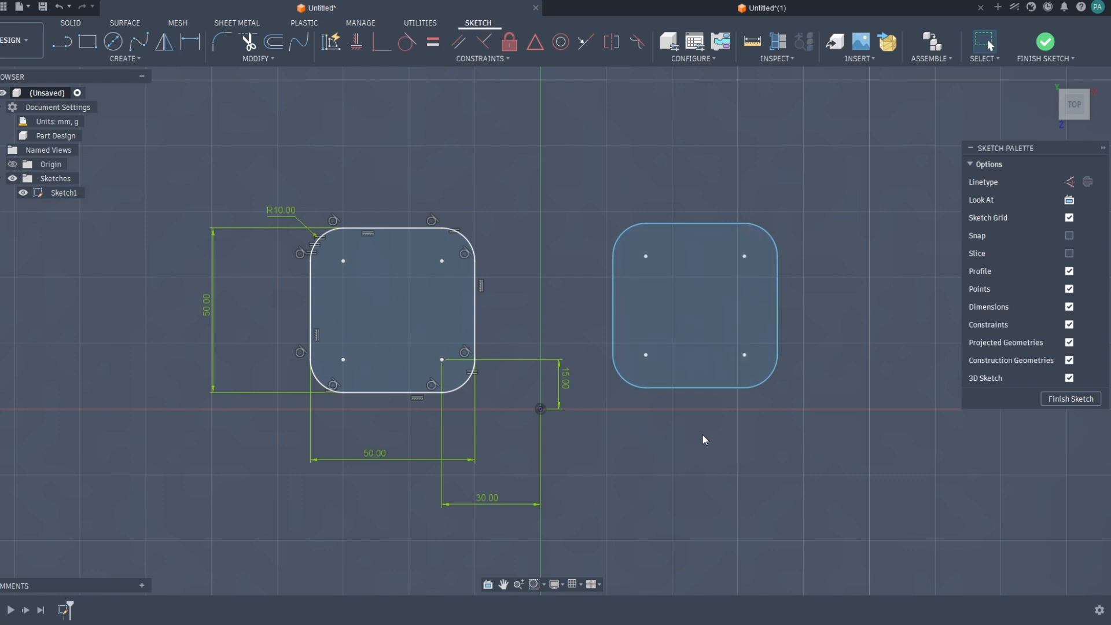
Apply tangent constraints between each of the right square's four corner arcs and their adjoining sides.
left_click(406, 46)
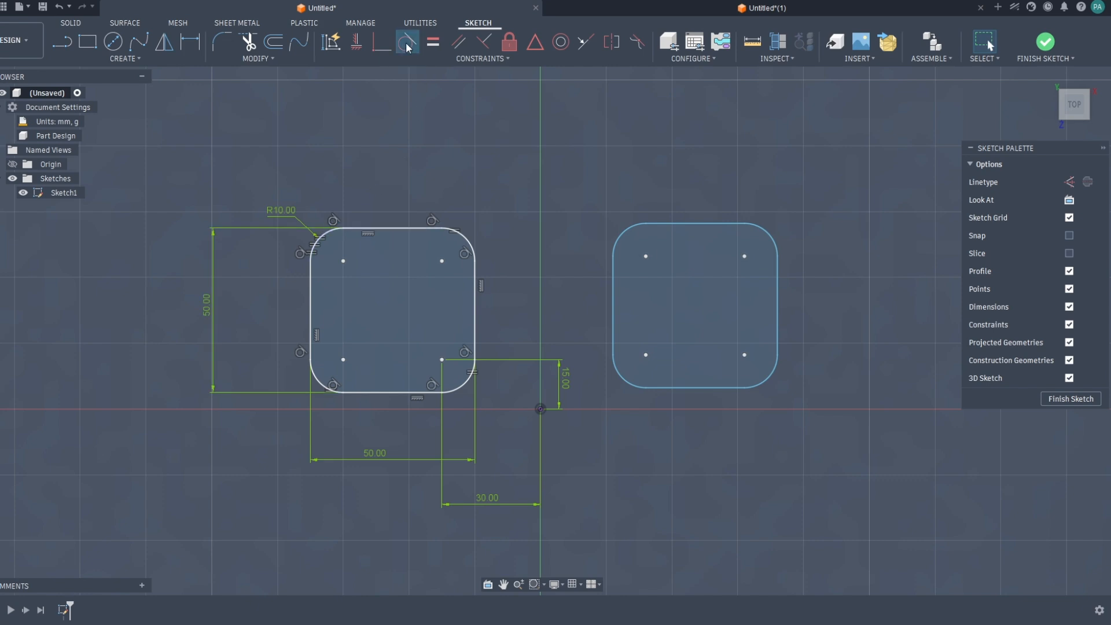
left_click(636, 230)
left_click(664, 227)
left_click(734, 225)
left_click(763, 231)
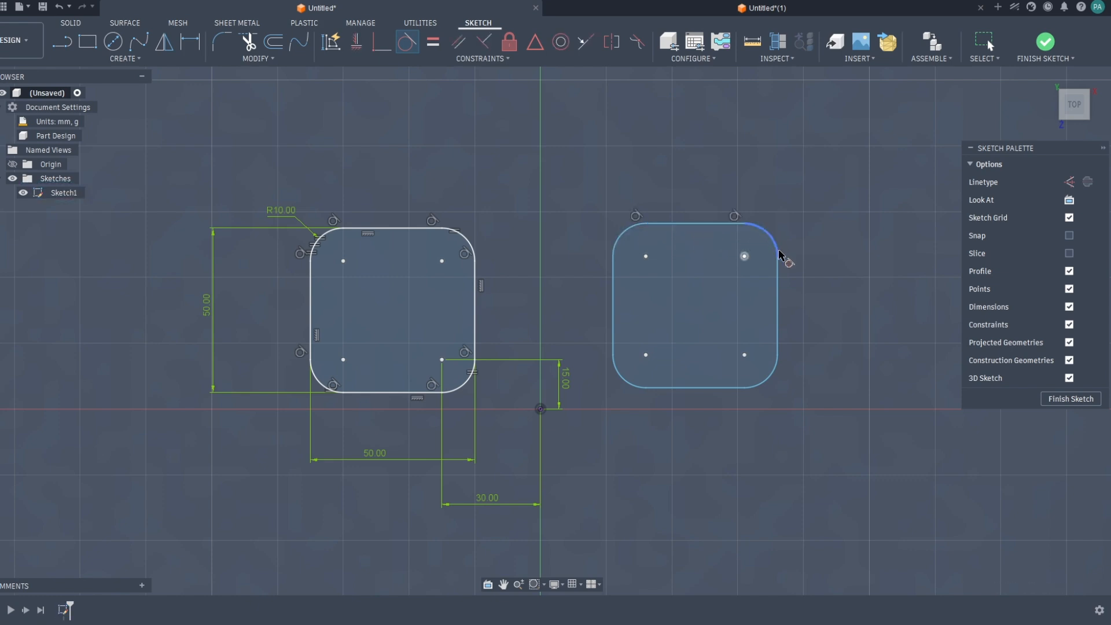
left_click(777, 272)
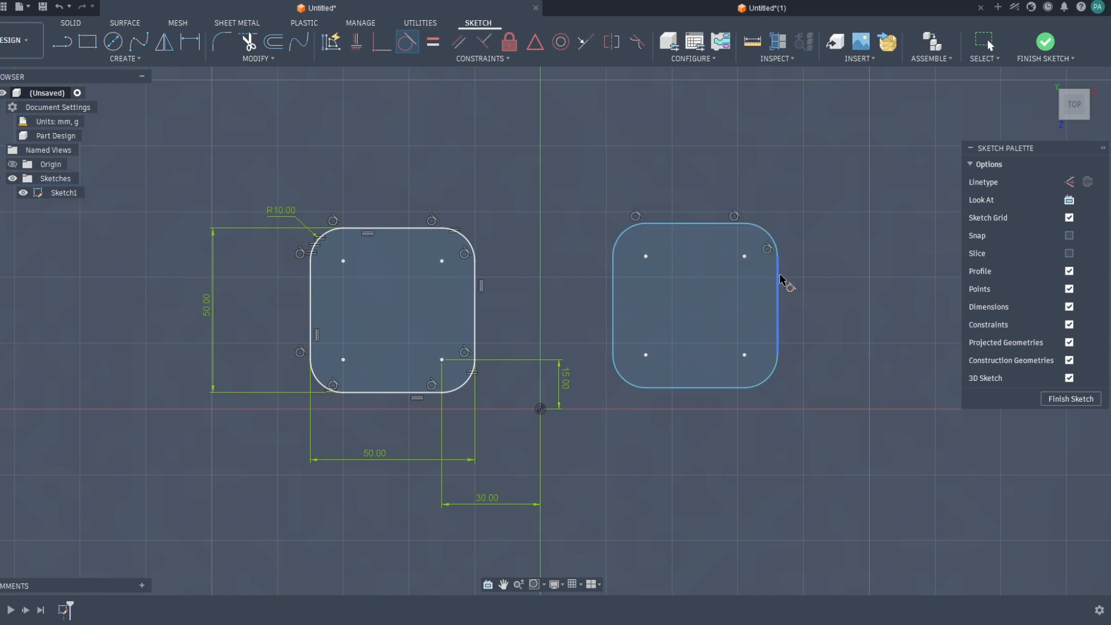
left_click(775, 377)
left_click(752, 386)
left_click(694, 388)
left_click(659, 388)
left_click(626, 381)
left_click(614, 360)
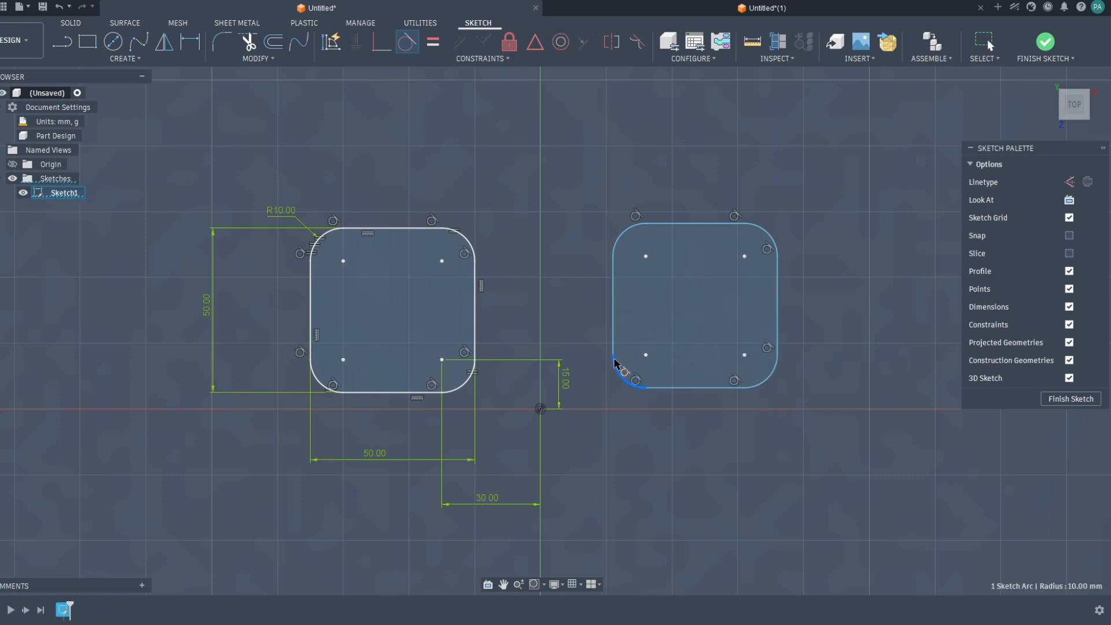
left_click(612, 348)
left_click(613, 268)
left_click(619, 246)
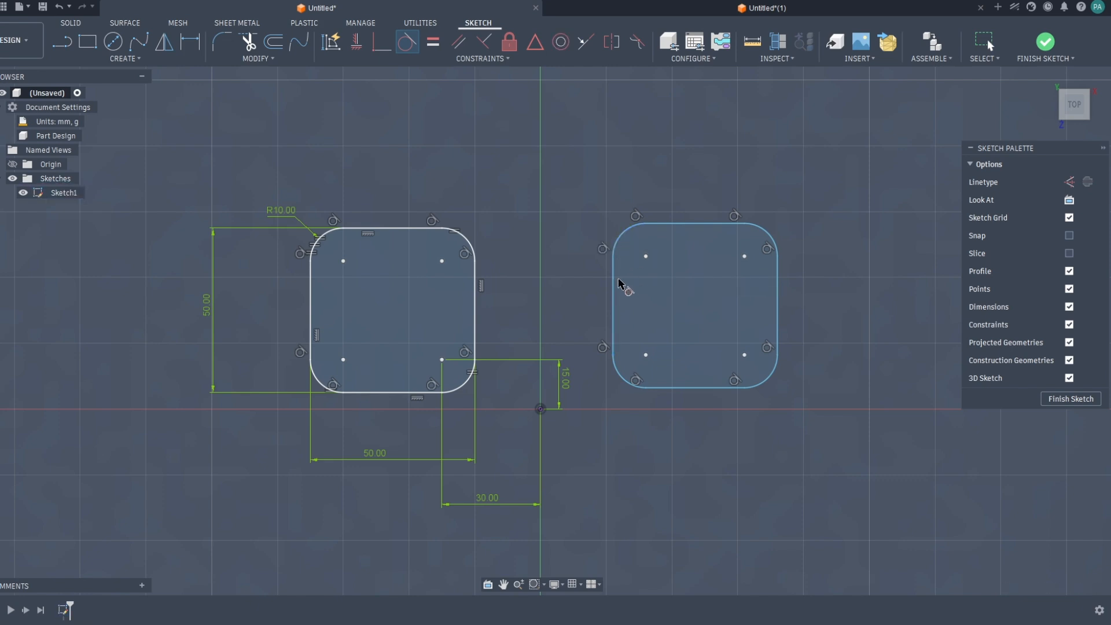
Constrain the right square's four corner arcs to be equal.
left_click(438, 47)
left_click(623, 234)
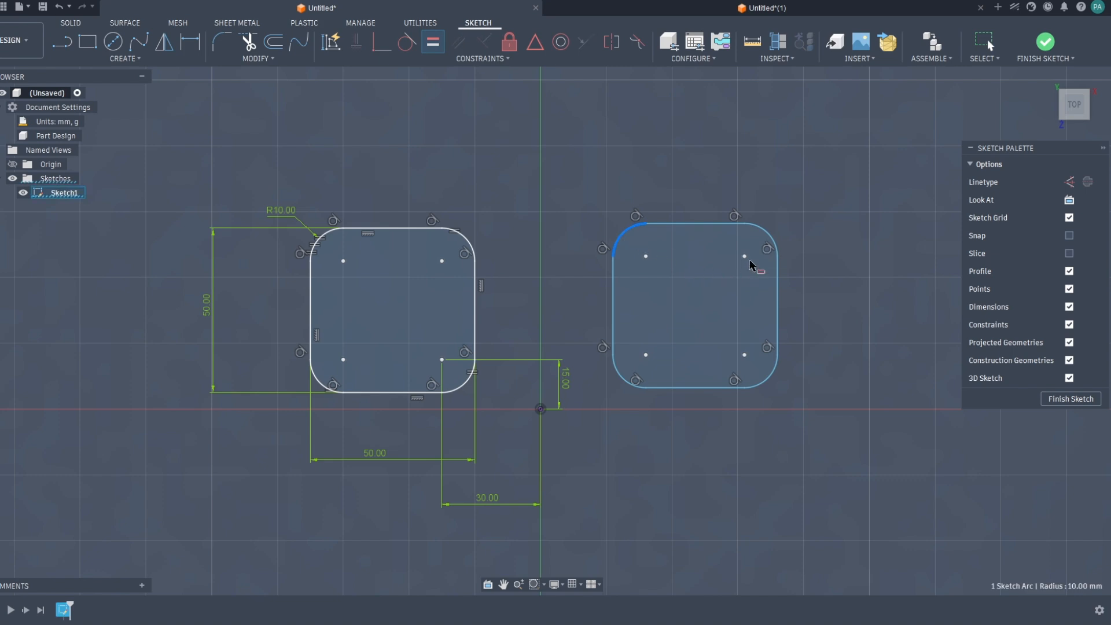
left_click(765, 230)
left_click(765, 379)
left_click(620, 380)
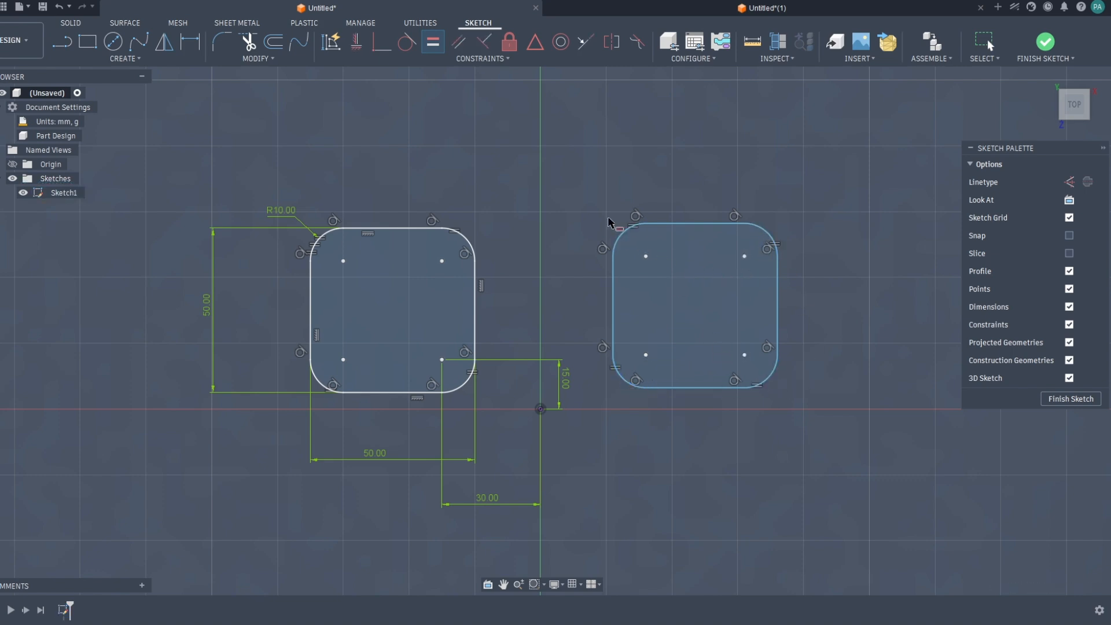
Dimension the right square's upper-right corner arc with a 10 mm radius.
left_click(194, 46)
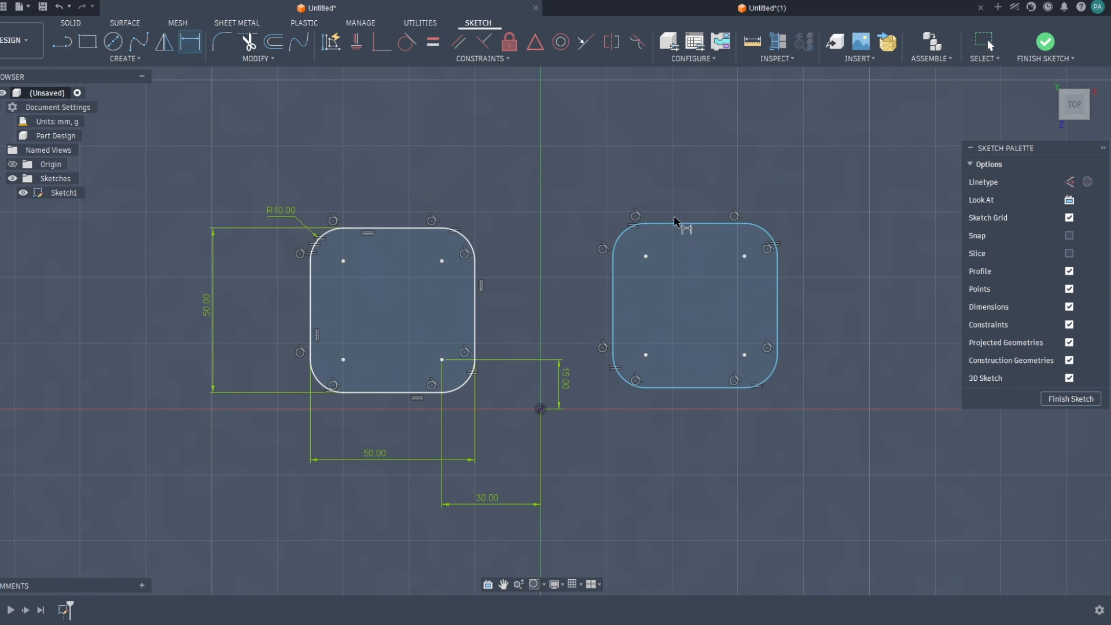
left_click(764, 233)
left_click(812, 191)
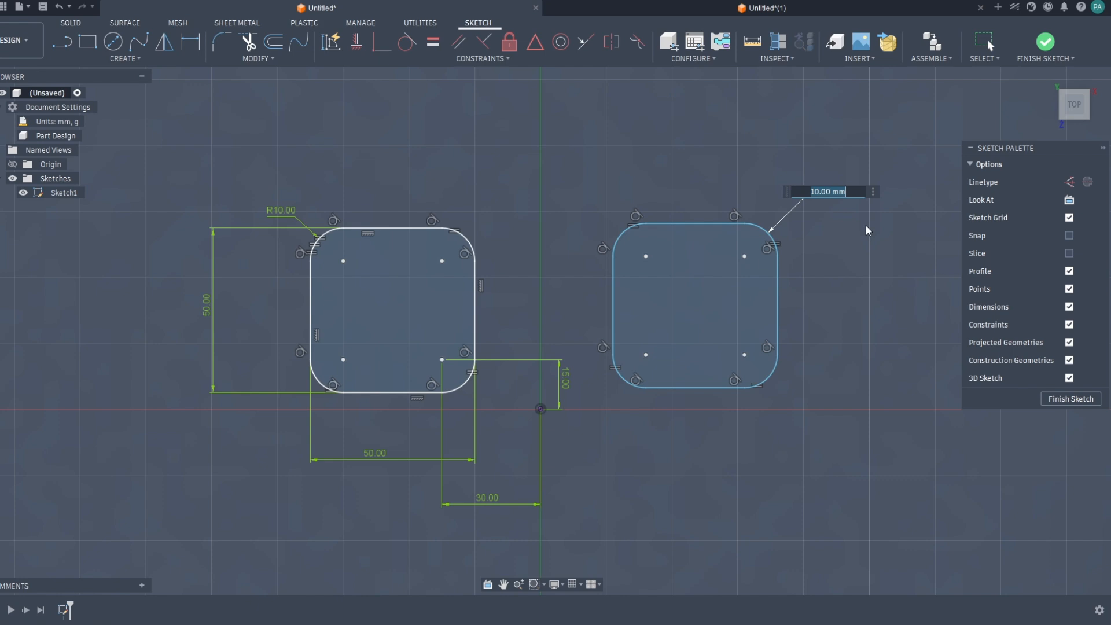
key("Return")
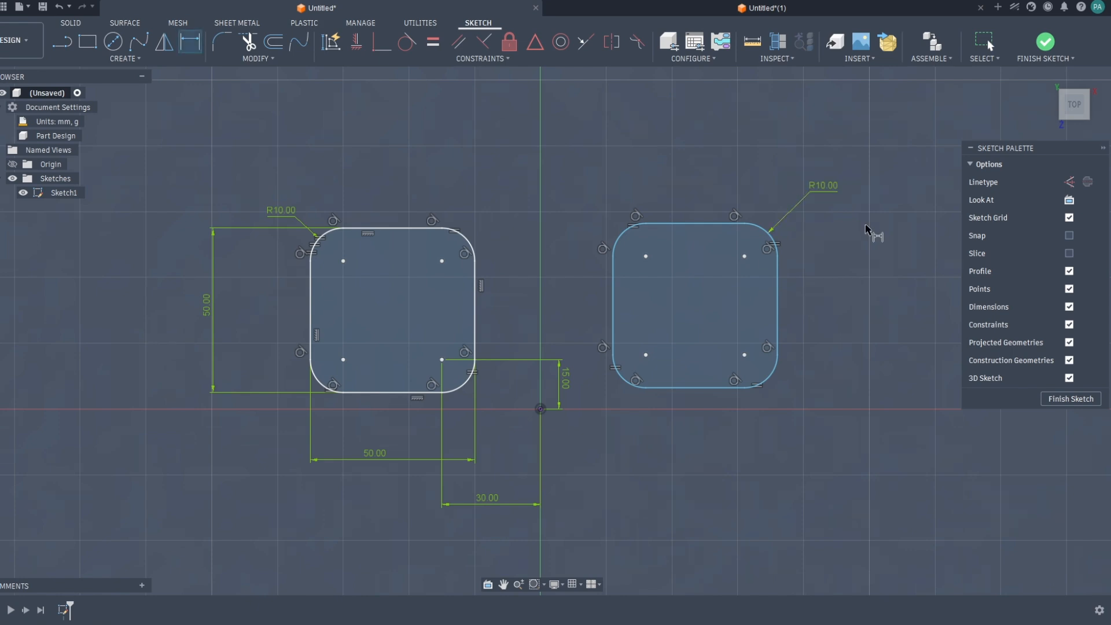
Constrain the right square's two side edges vertical and its top and bottom edges horizontal.
left_click(357, 45)
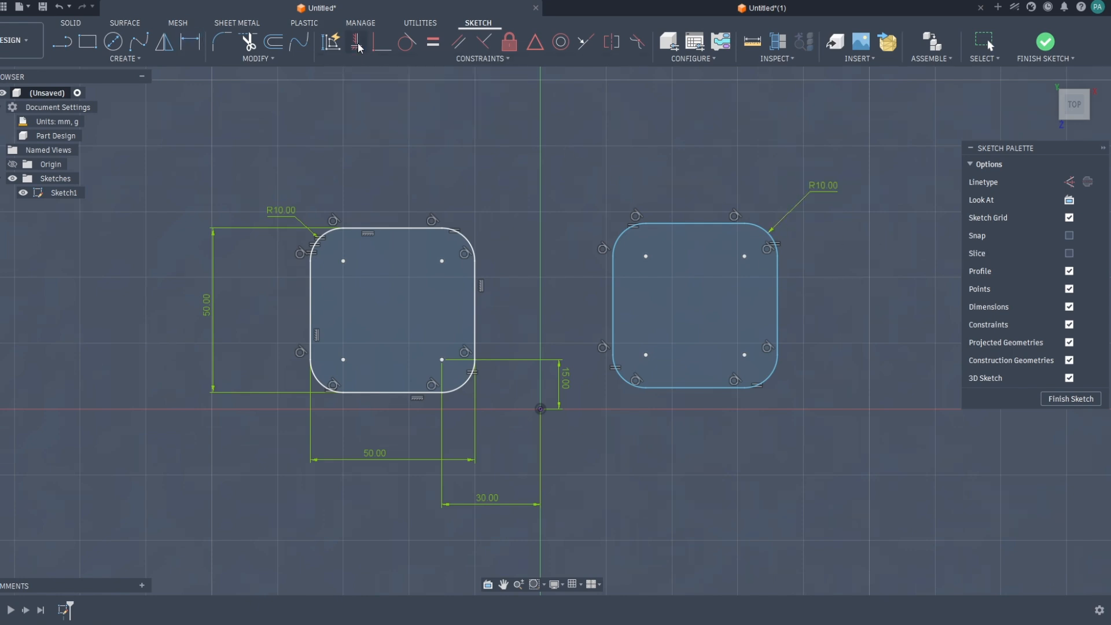
left_click(613, 301)
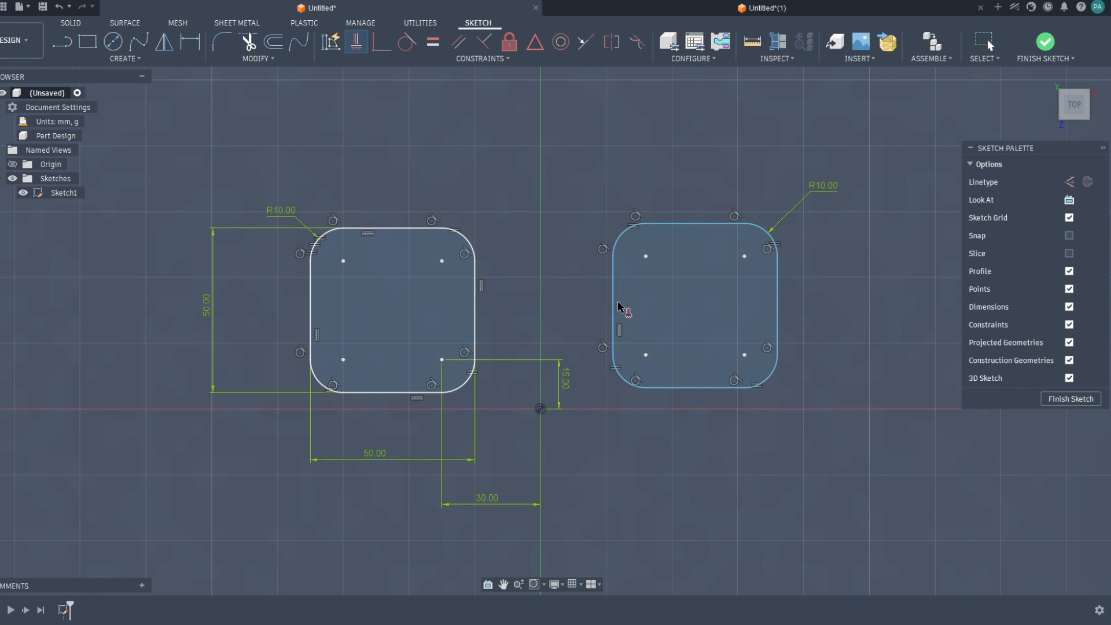
left_click(777, 326)
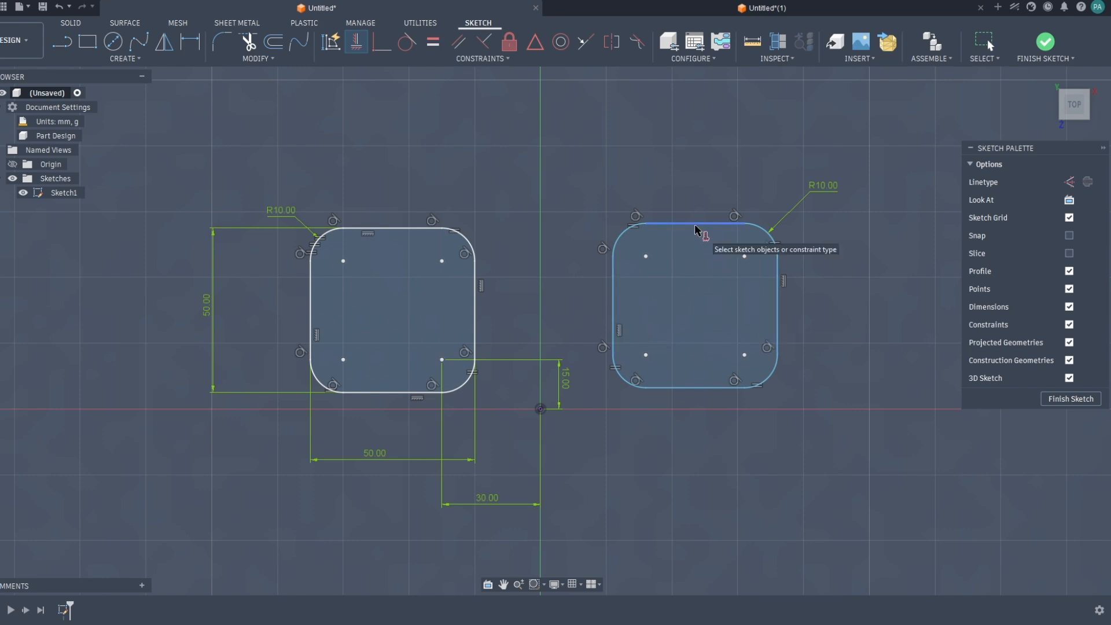
left_click(700, 224)
left_click(689, 388)
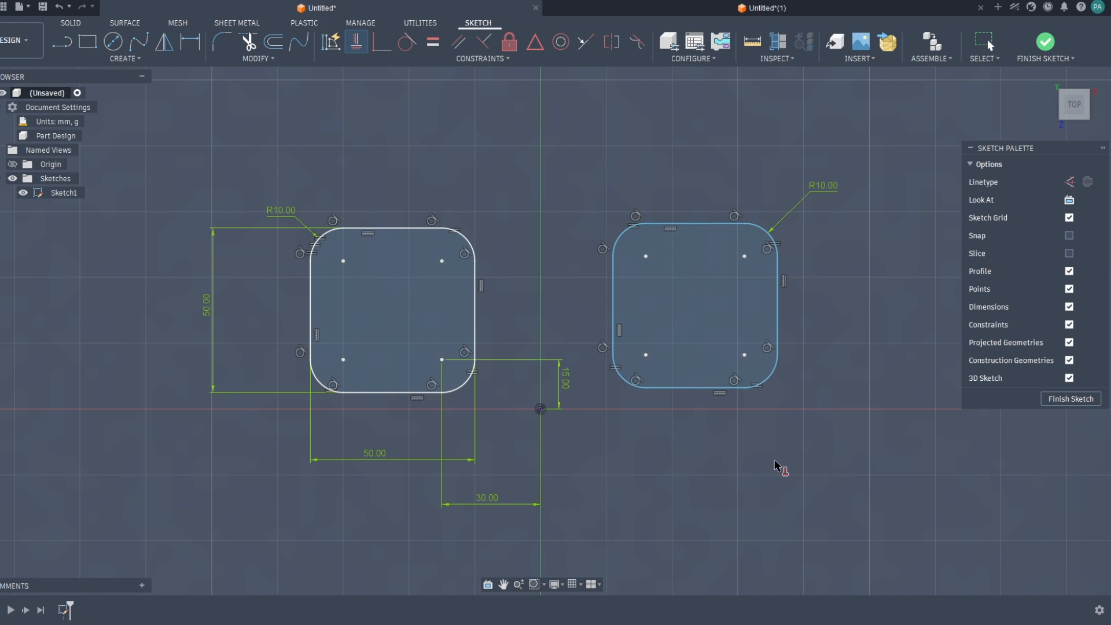
key("Escape")
left_click(722, 361)
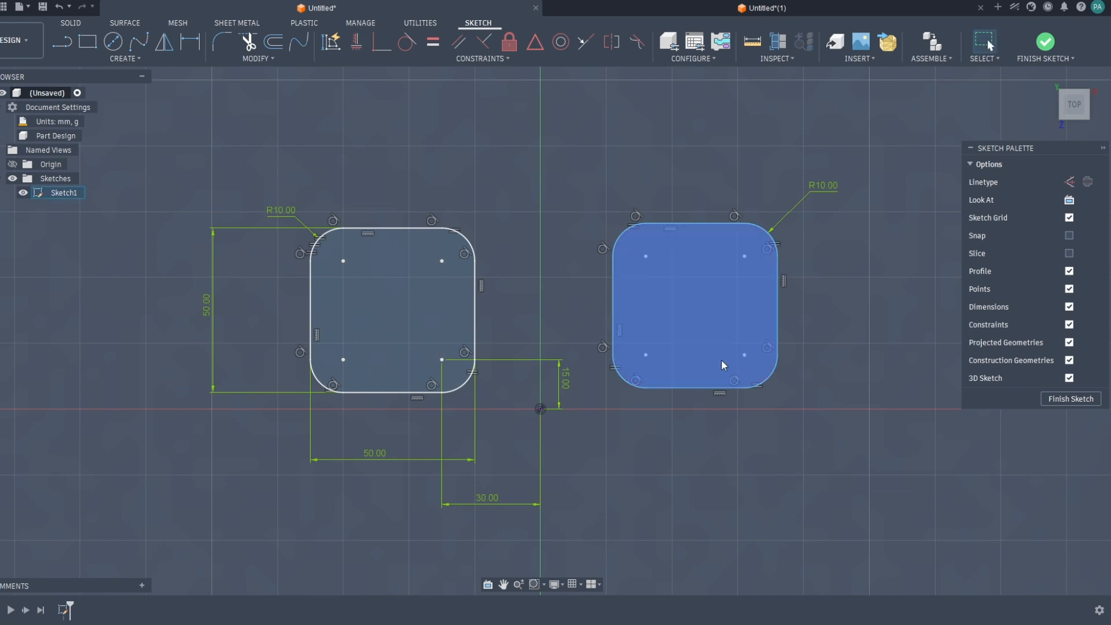
Dimension the right square's width between its two side edges at 50 mm.
left_click(188, 45)
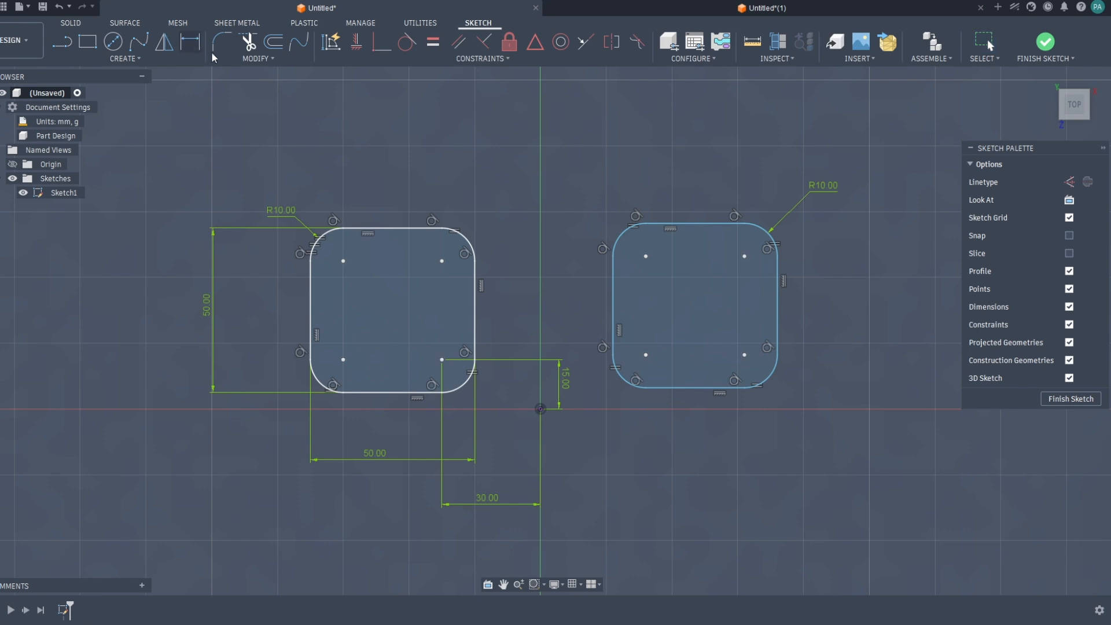
left_click(614, 308)
left_click(778, 313)
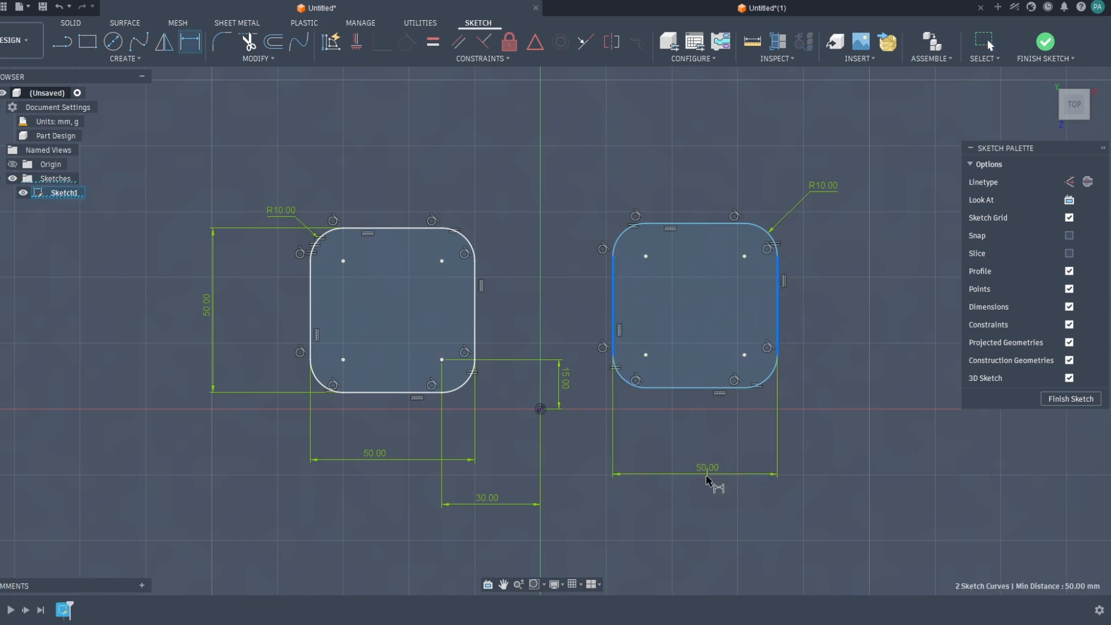
left_click(704, 491)
key("Return")
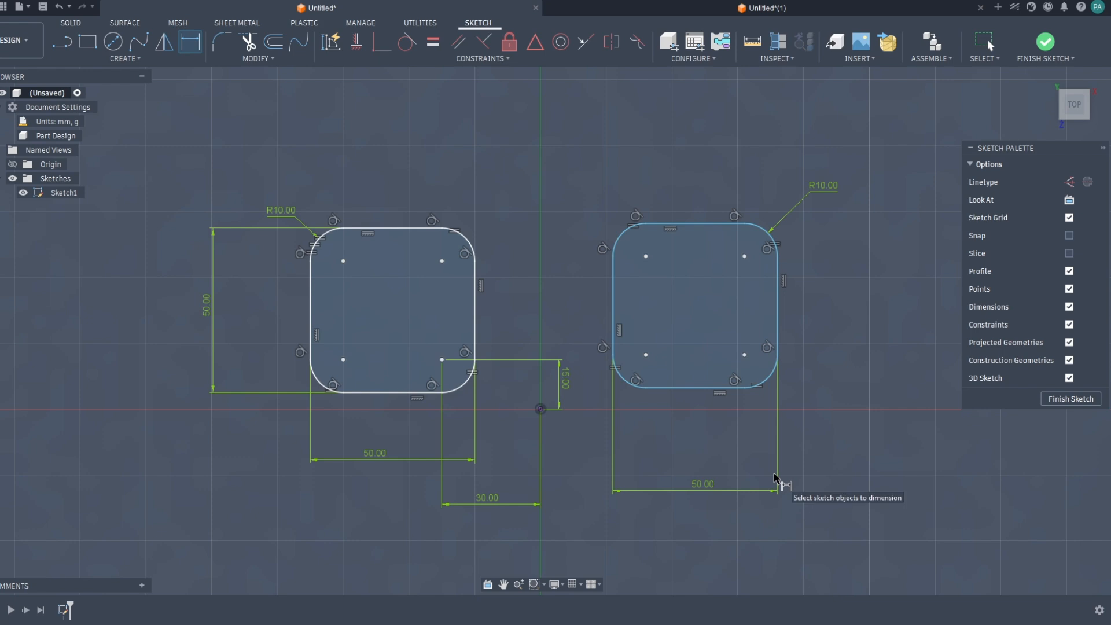
Dimension the right square's height between its bottom and top edges at 50 mm.
left_click(696, 388)
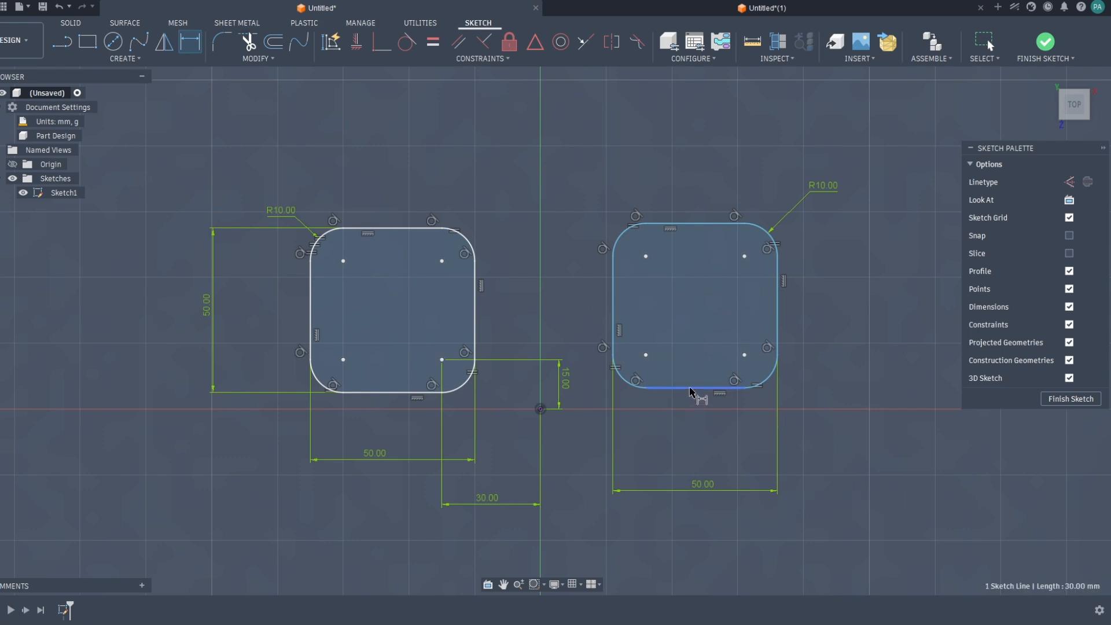
left_click(697, 225)
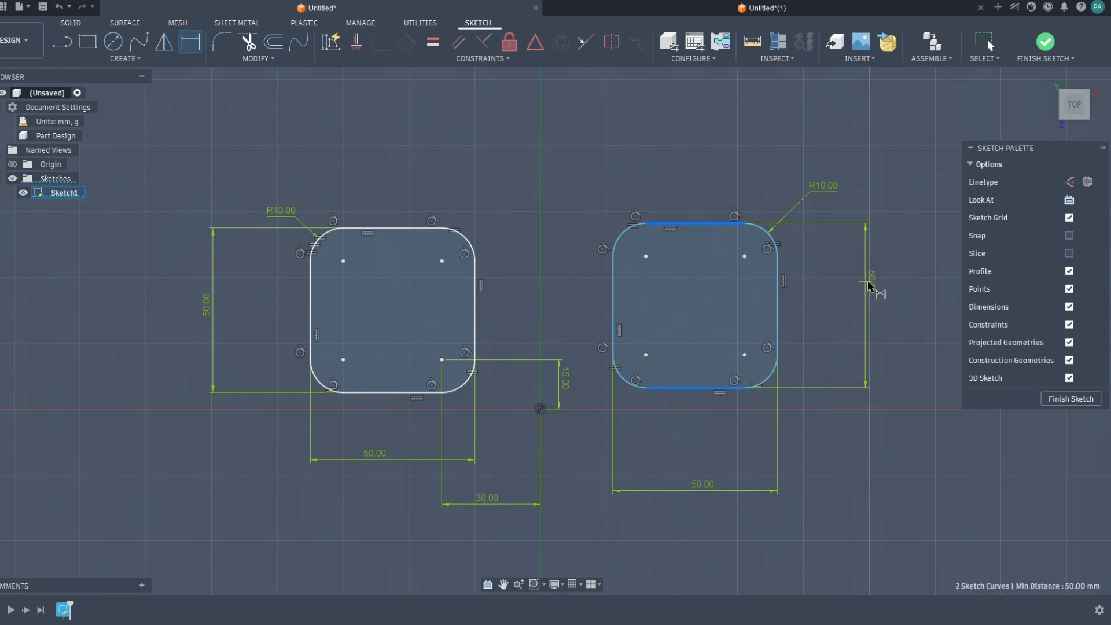
left_click(879, 293)
key("Return")
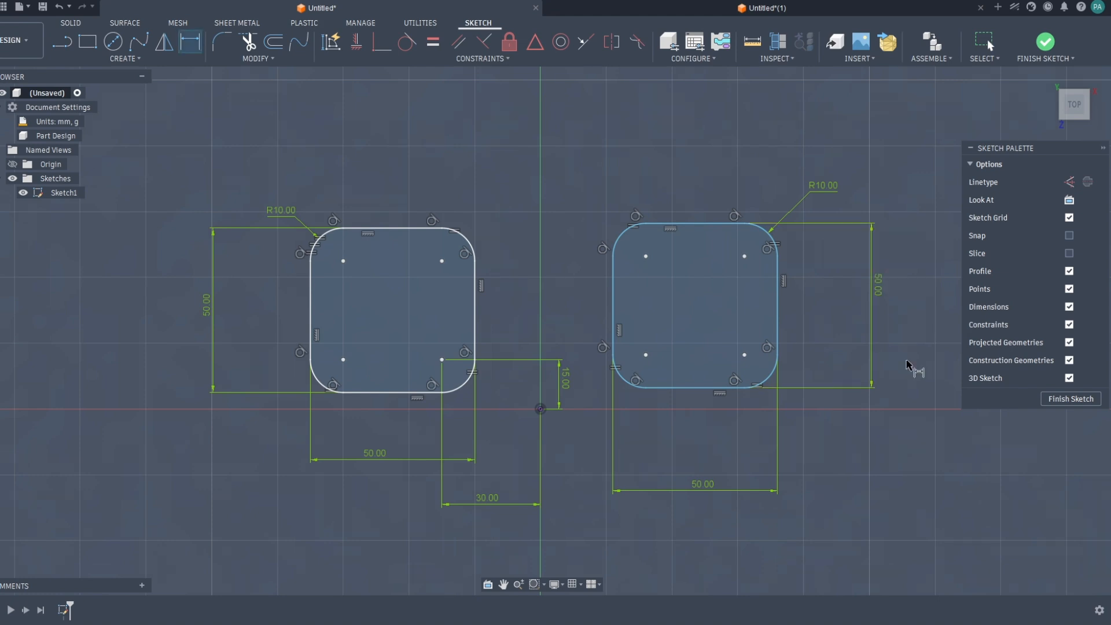
Dimension the horizontal distance from the origin to the right square's lower-left arc center at 40 mm.
left_click(645, 355)
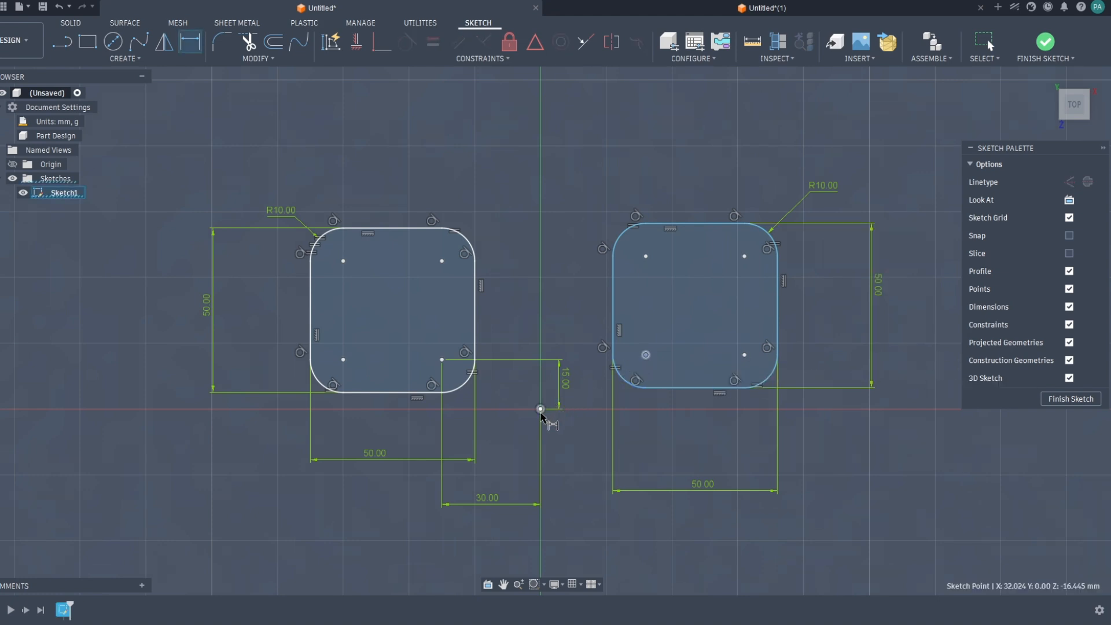
left_click(541, 409)
left_click(589, 548)
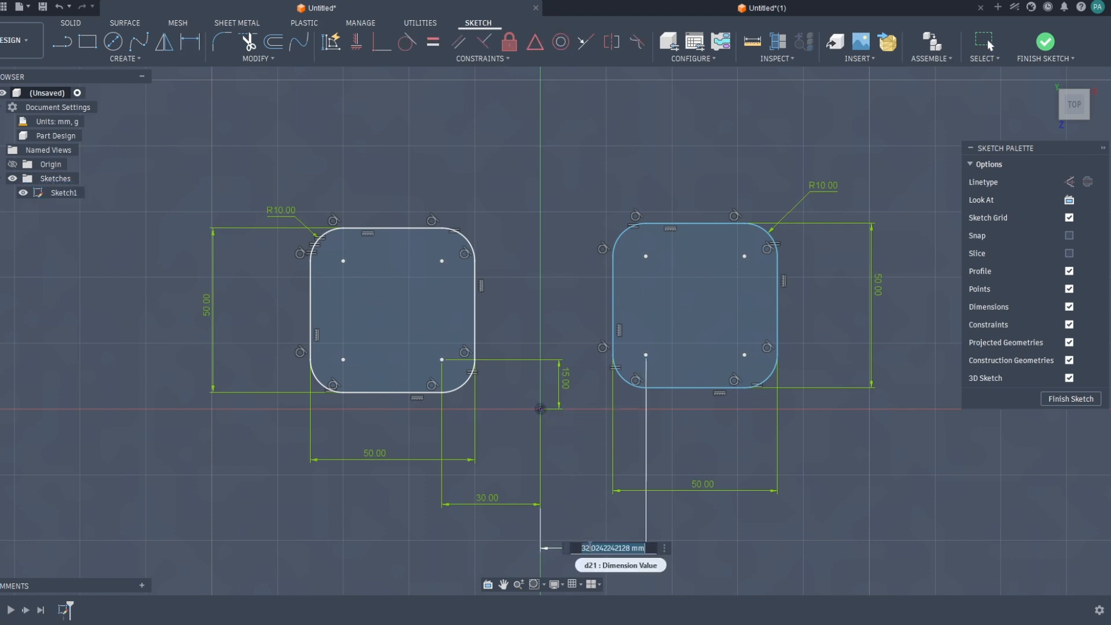
type("40")
key("Return")
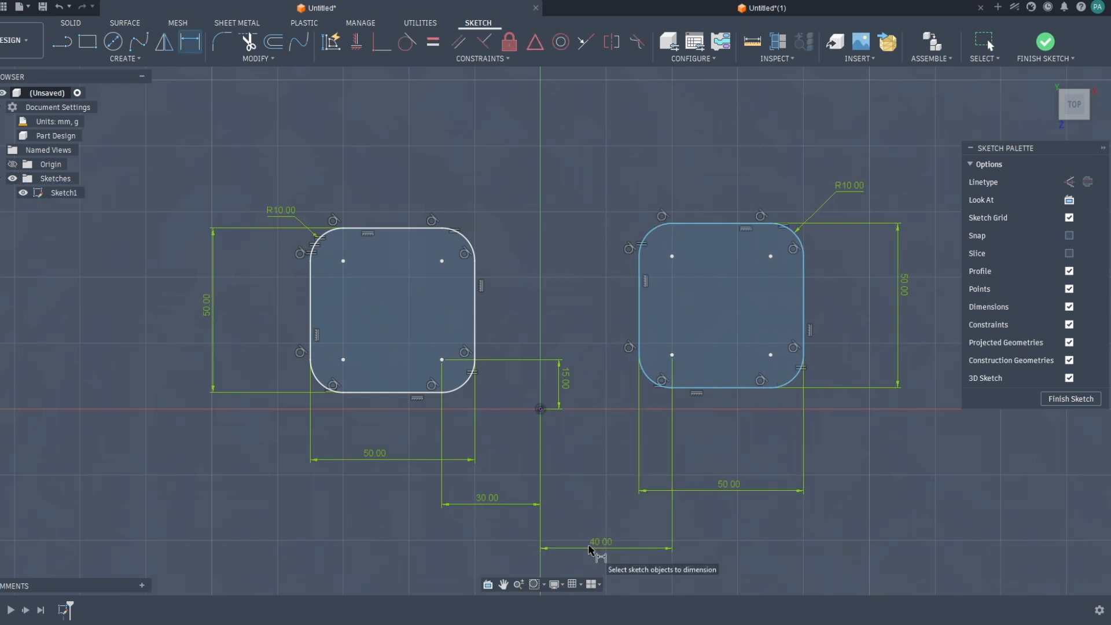
Dimension the vertical distance from the origin to the right square's lower-left arc center at 30 mm and reposition the dimension label beside the square.
left_click(672, 355)
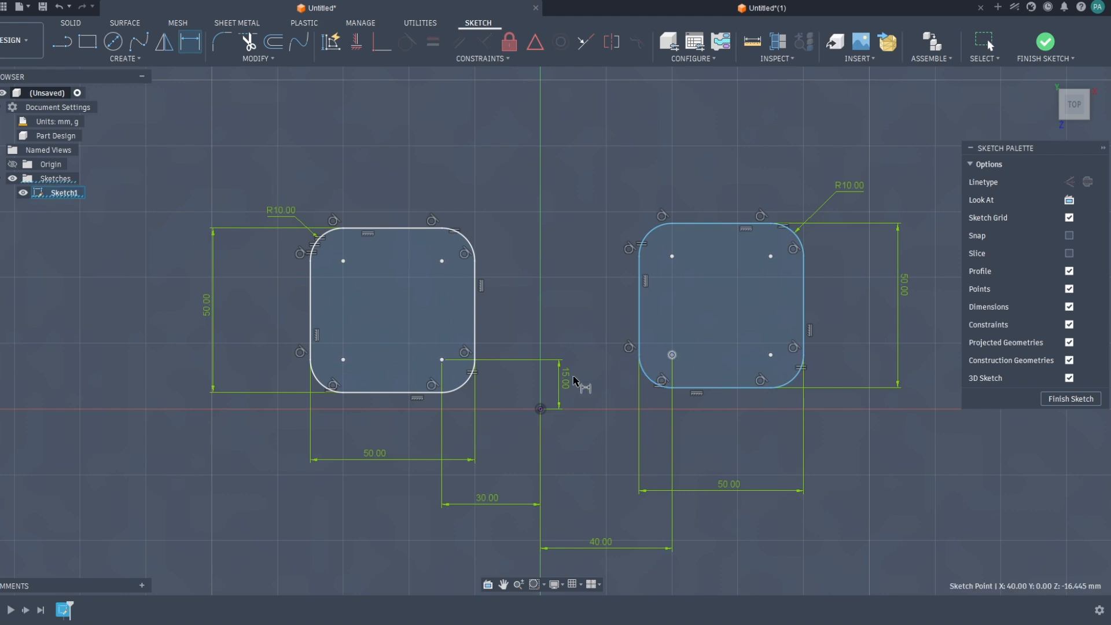
left_click(540, 408)
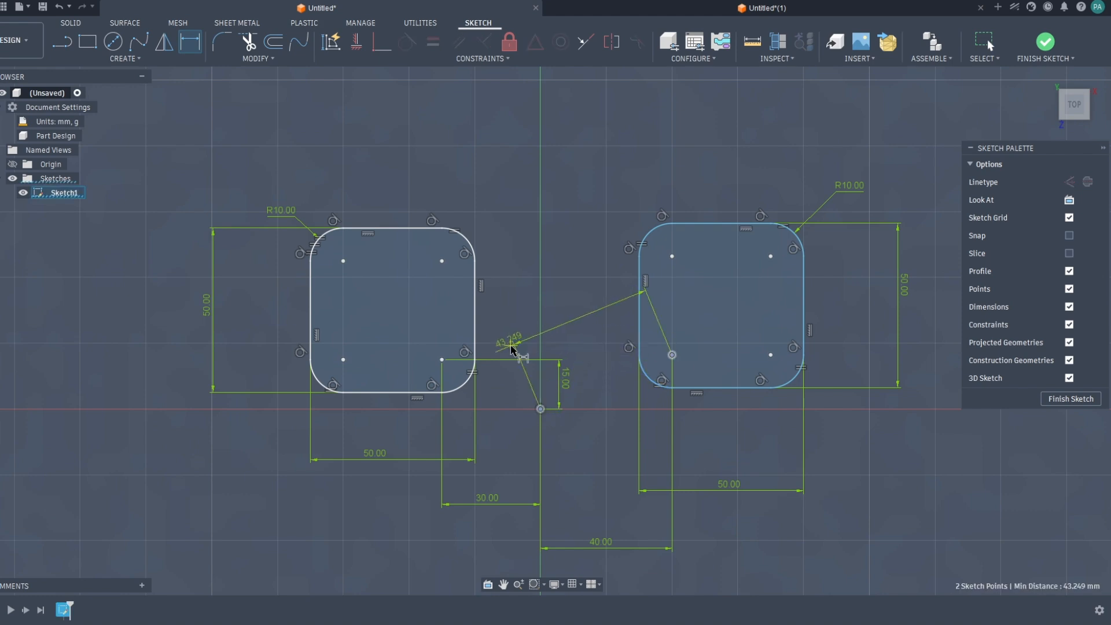
left_click(515, 374)
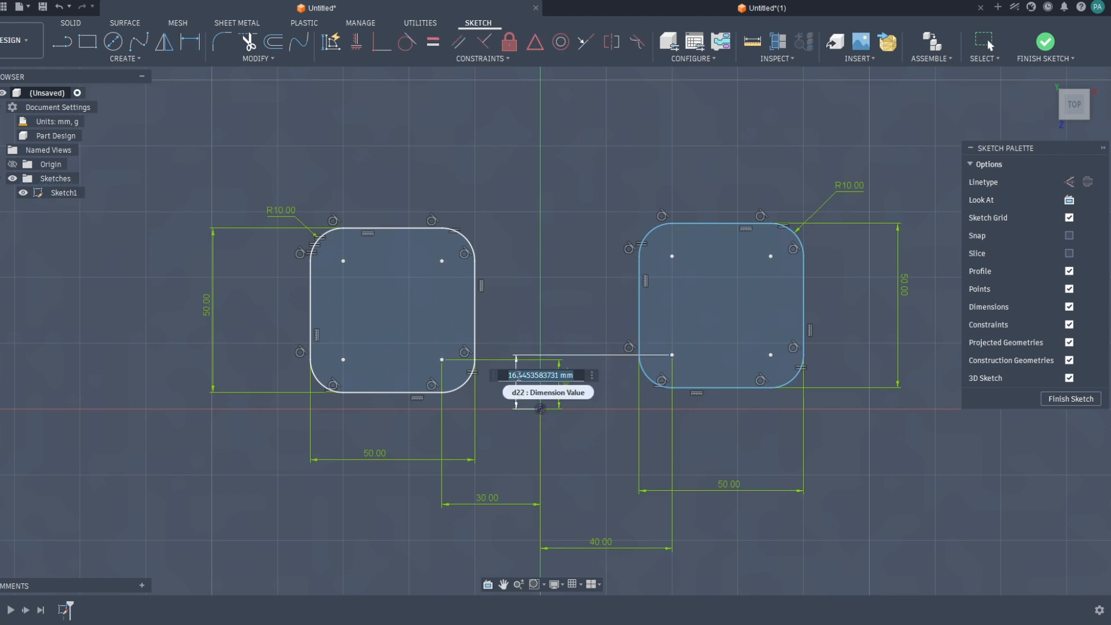
type("30")
key("Return")
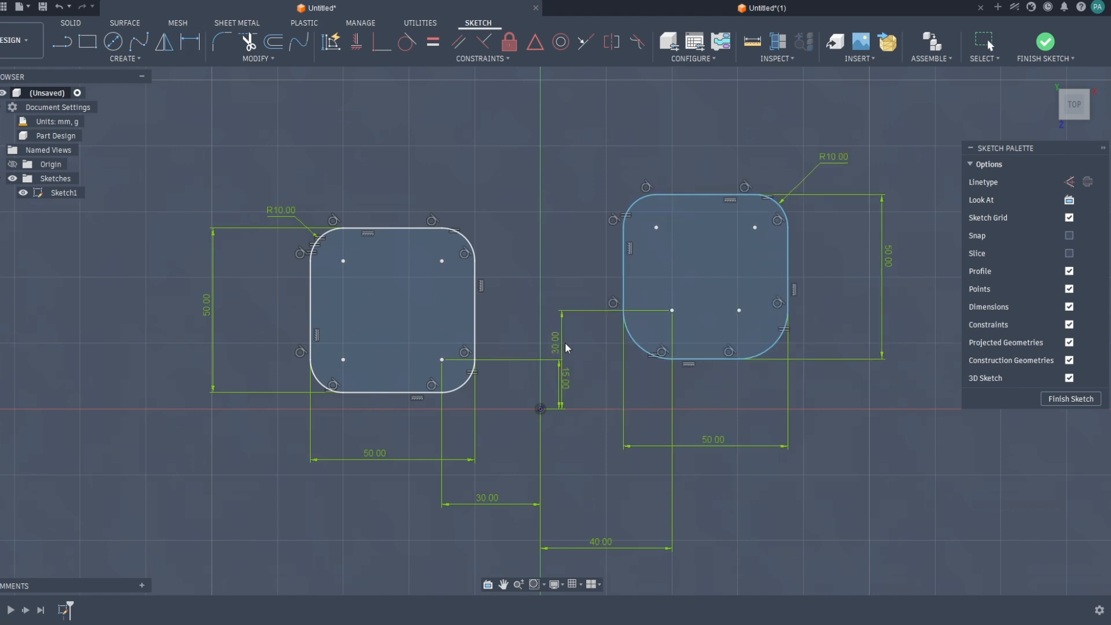
left_click_drag(566, 347, 599, 350)
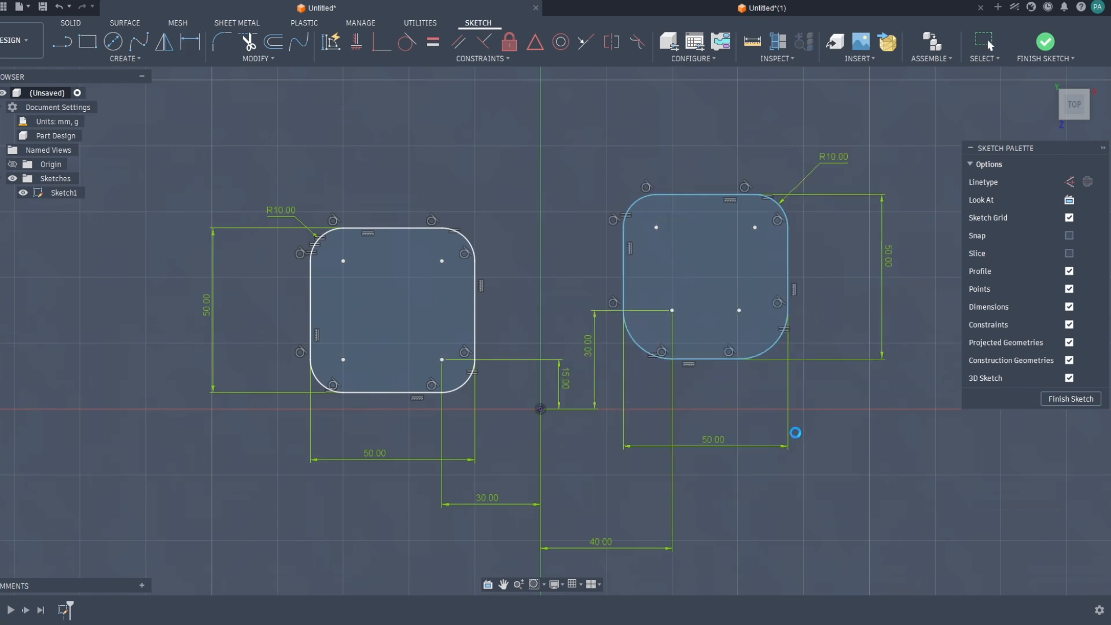
Resize the right square's lower-left corner arc freehand to a radius of about 11.9 mm.
key("d")
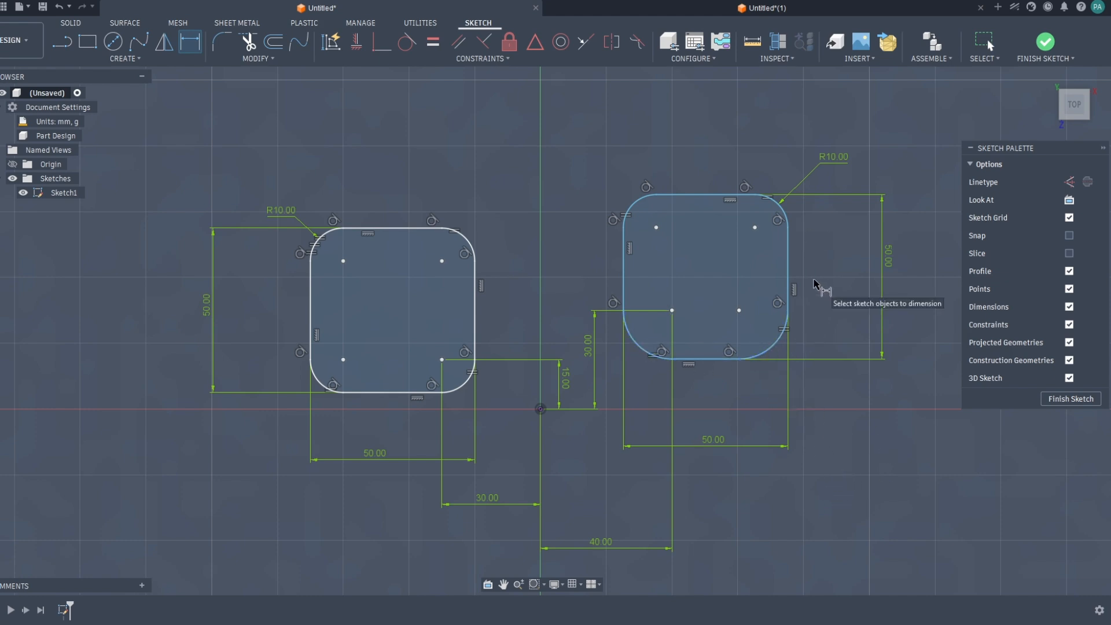
key("Escape")
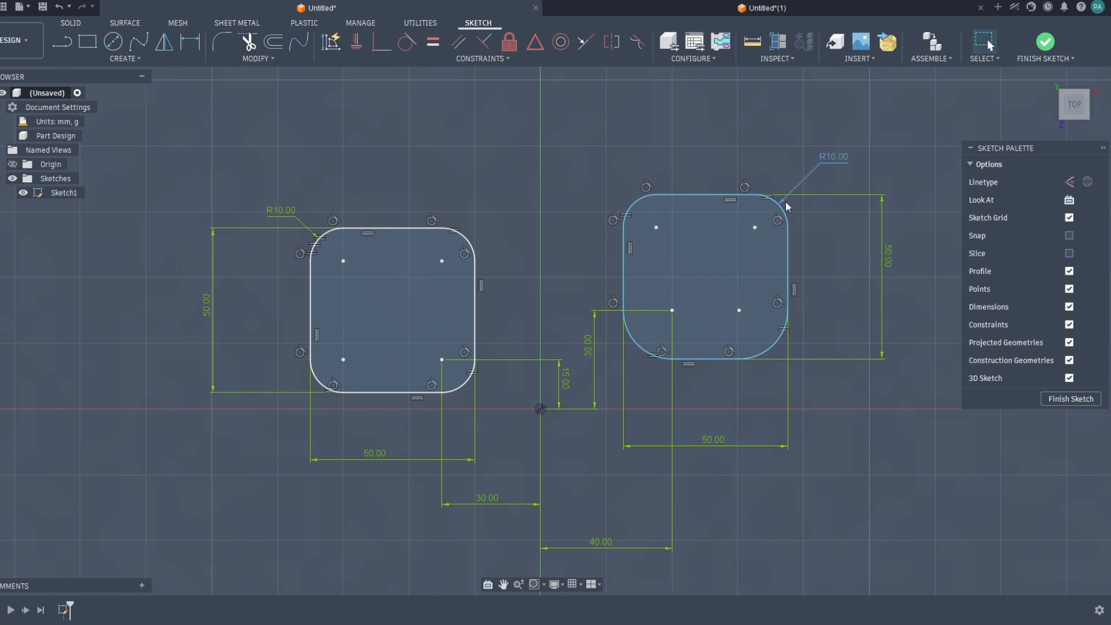
left_click(632, 227)
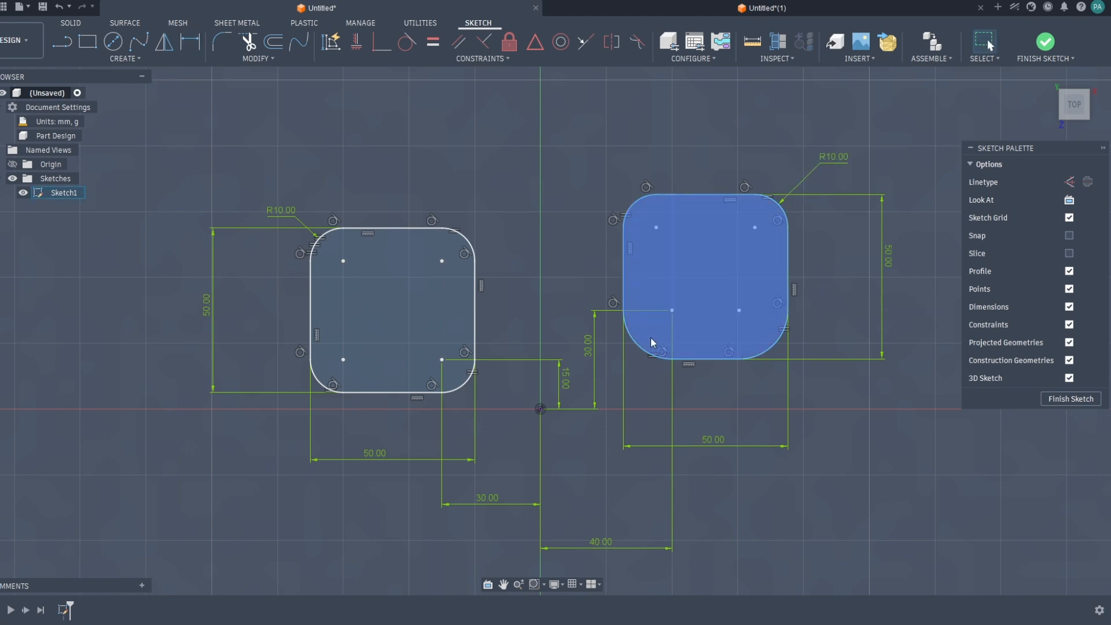
key("Escape")
left_click(638, 351)
left_click_drag(637, 351, 662, 351)
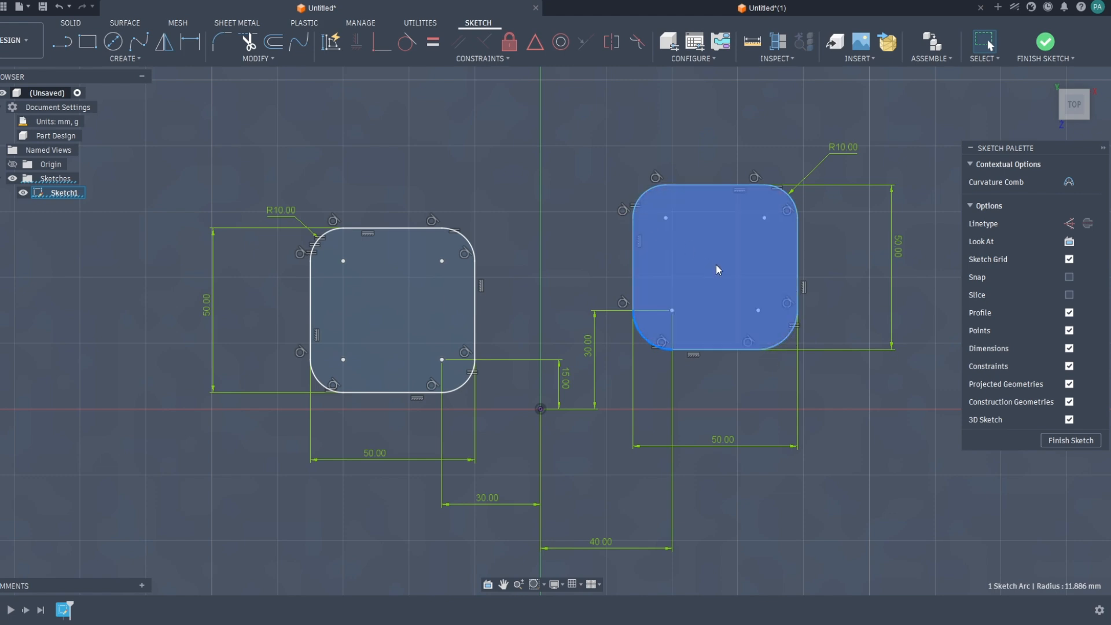
left_click(189, 41)
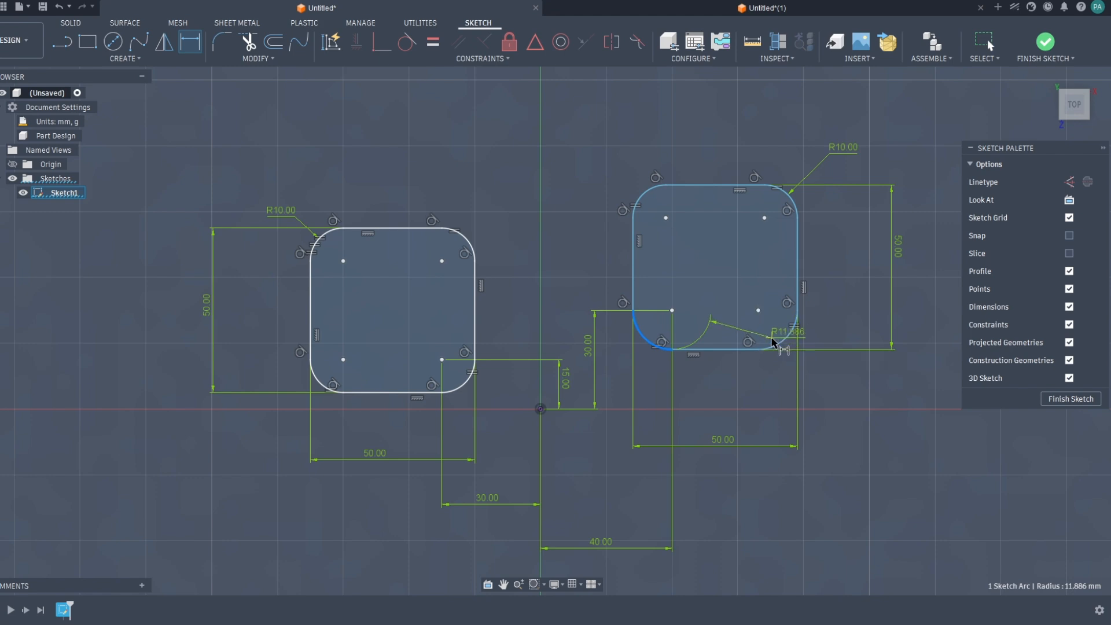
key("Escape")
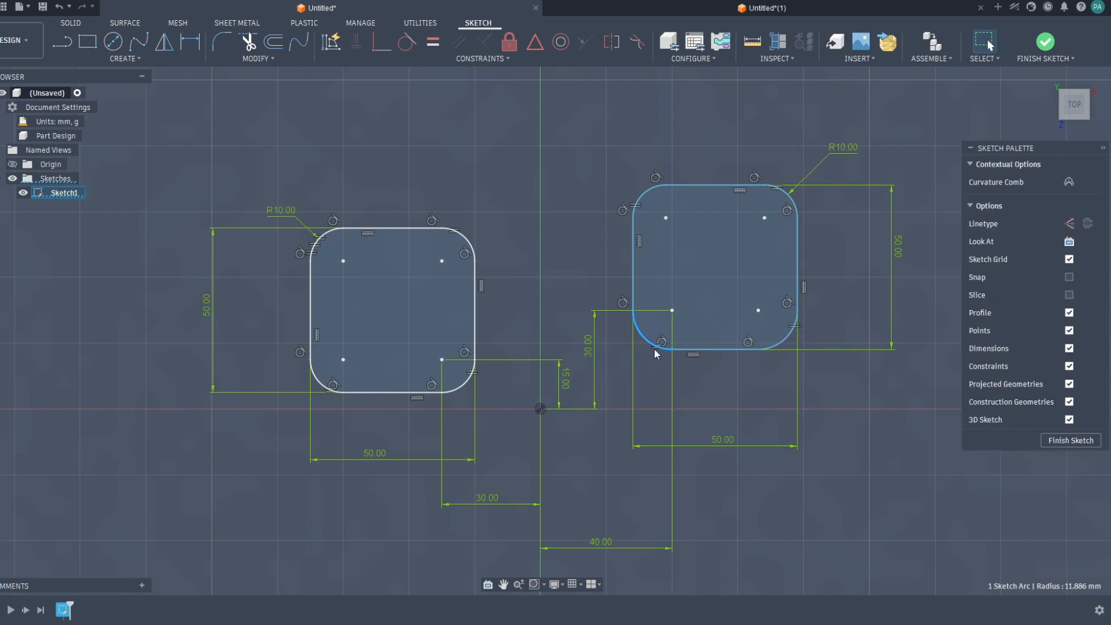
Delete the equal constraints linking the right square's corner arcs.
left_click(652, 351)
key("Delete")
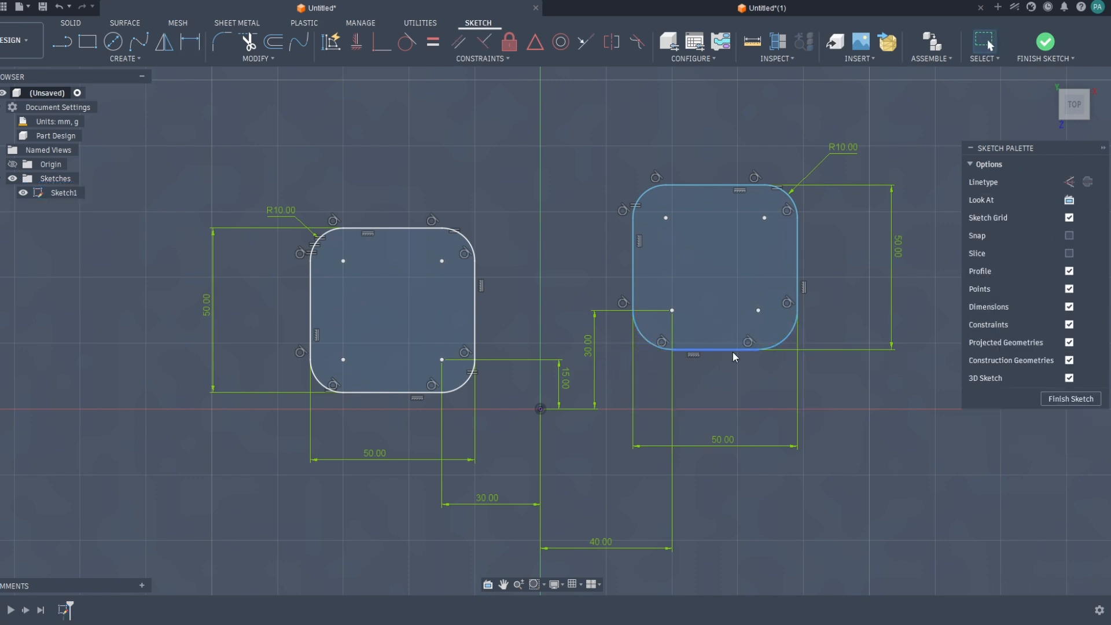
left_click(770, 189)
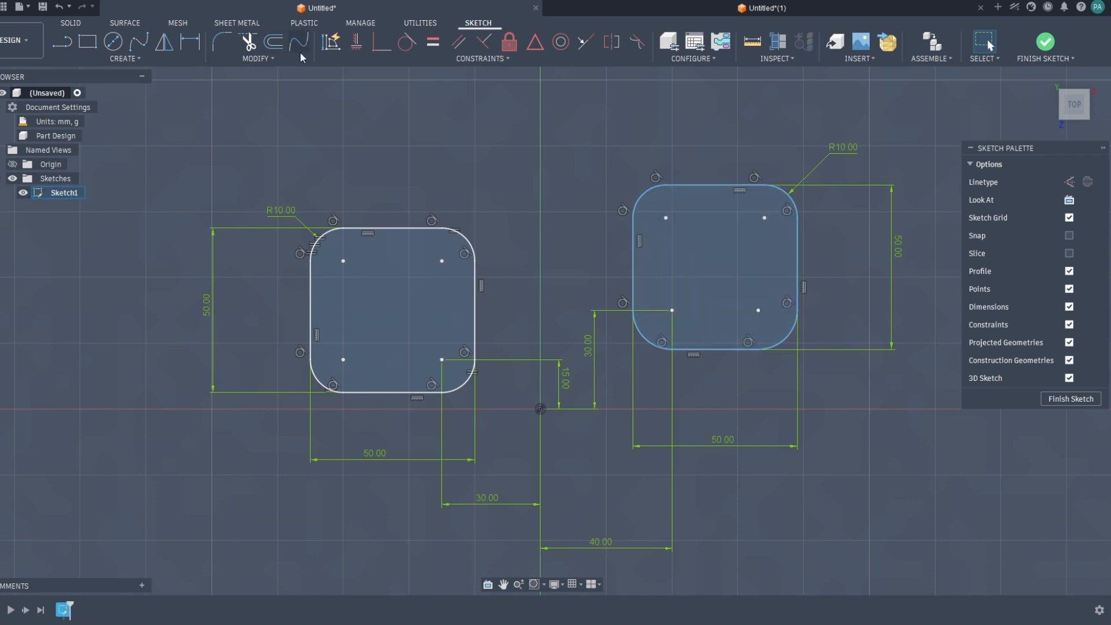
Apply Equal constraints between the right square's two upper corner arcs and between its two lower corner arcs.
left_click(433, 42)
left_click(639, 200)
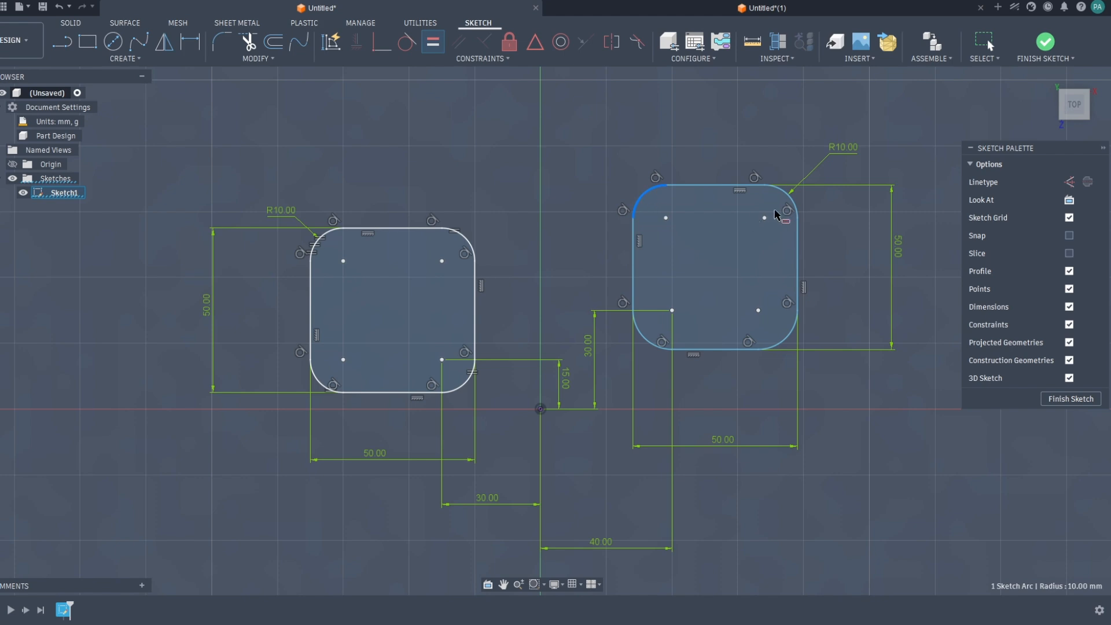
left_click(788, 192)
left_click(786, 334)
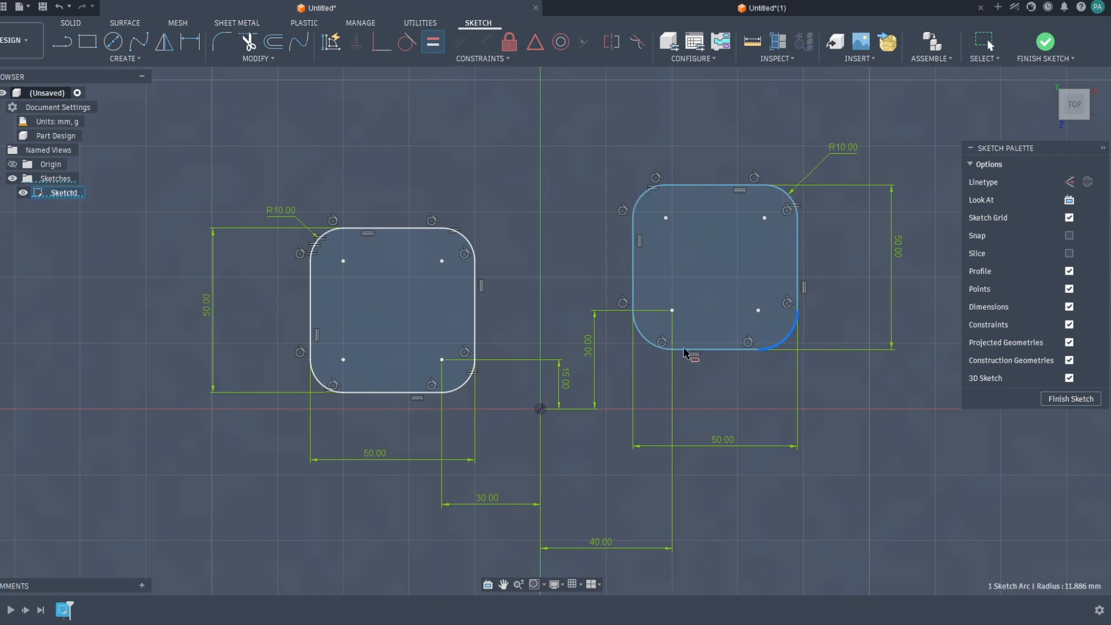
left_click(643, 338)
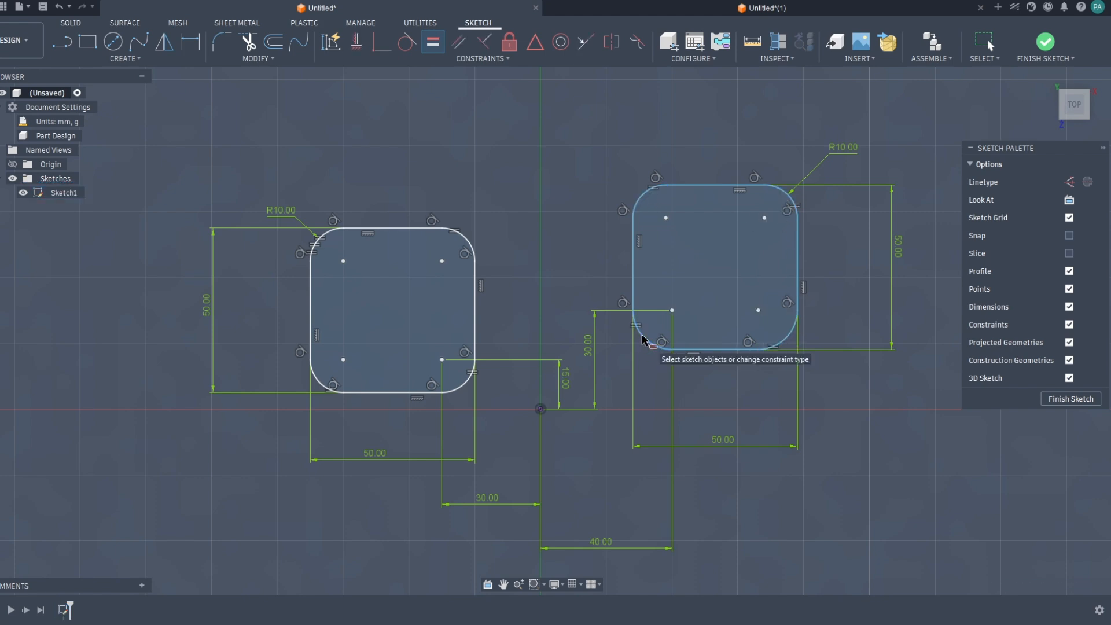
key("Escape")
Set the radius dimension of the right square's upper-right corner arc to 5 mm.
double_click(843, 152)
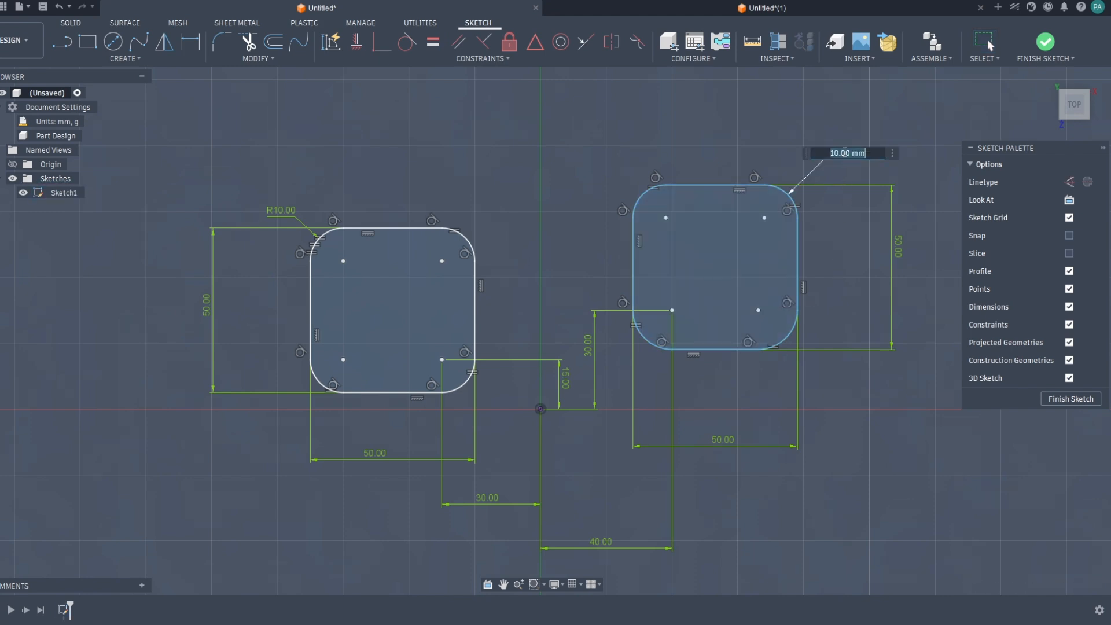
type("5")
key("Return")
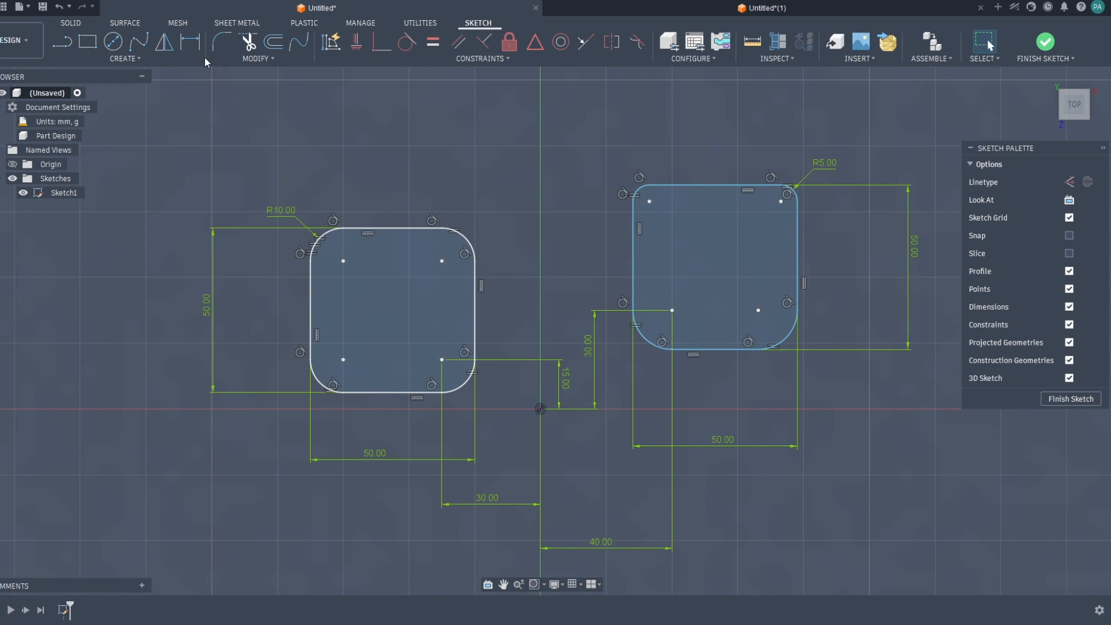
Dimension the right square's lower-left corner arc with a 5 mm radius and move the label below the square's bottom edge.
left_click(190, 42)
left_click(656, 346)
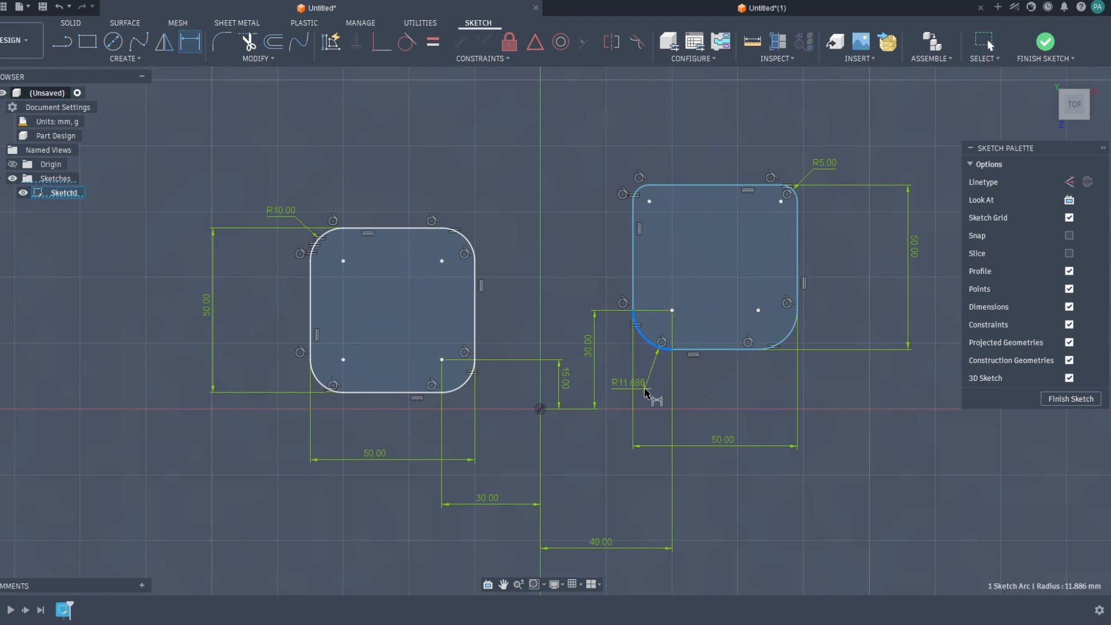
left_click(647, 390)
type("5")
key("Return")
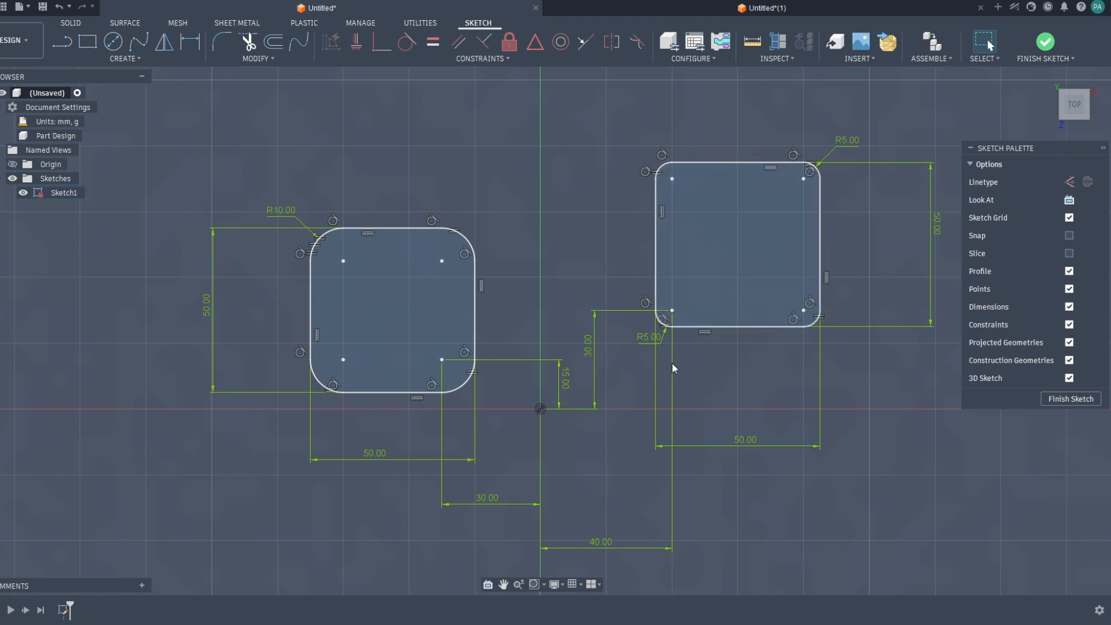
left_click_drag(647, 338, 705, 380)
left_click_drag(564, 103, 557, 130)
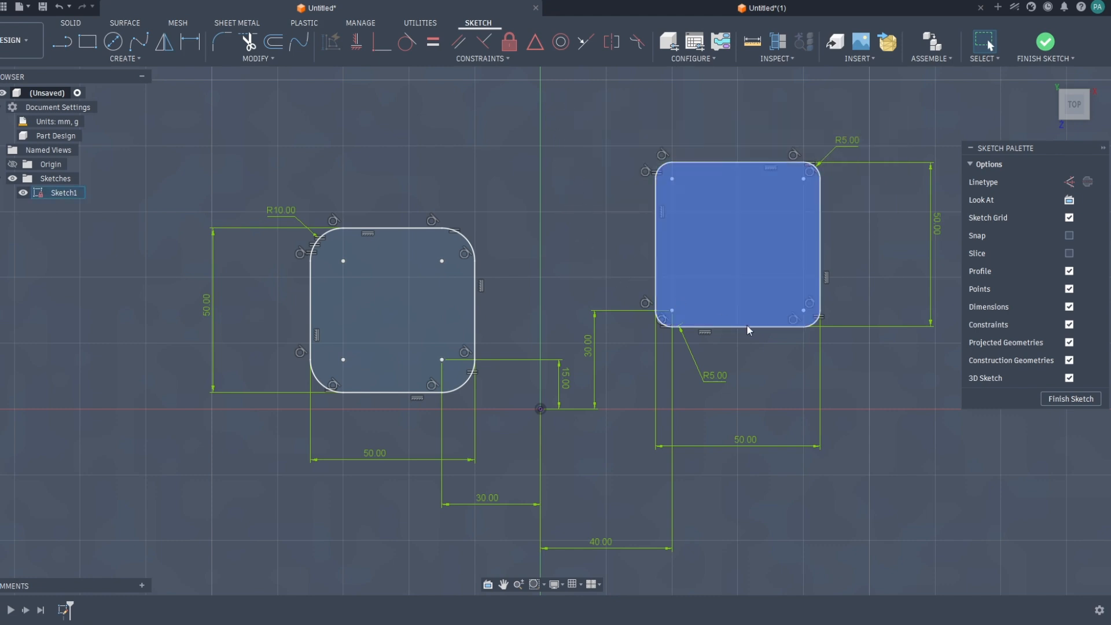
mouse_move(870, 370)
left_mouse_down()
mouse_move(575, 252)
mouse_move(849, 375)
left_mouse_up()
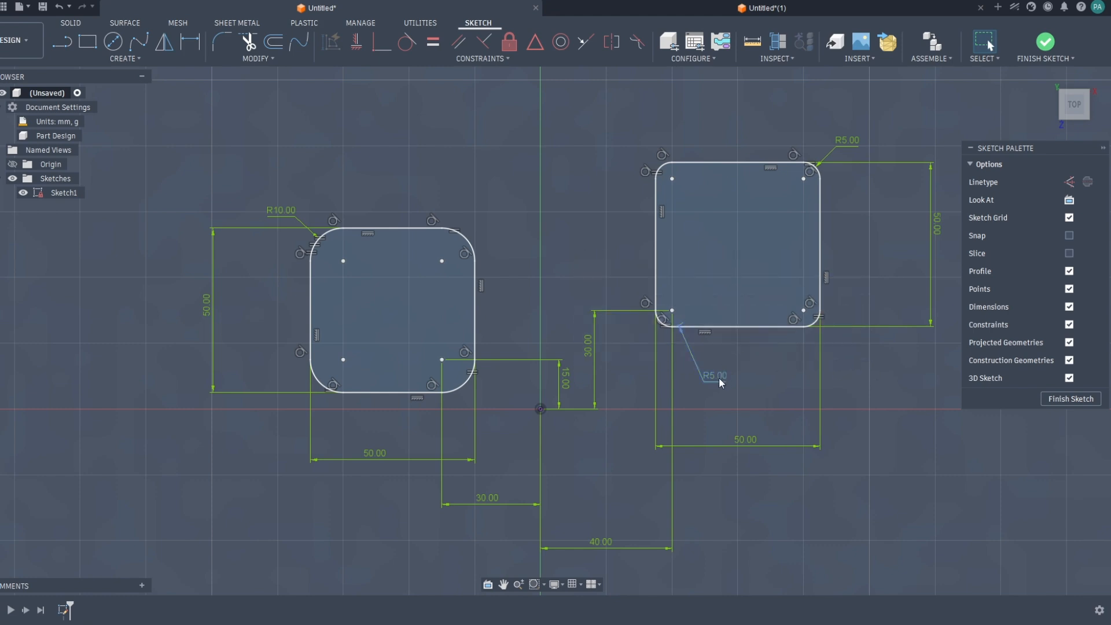
left_click(672, 312)
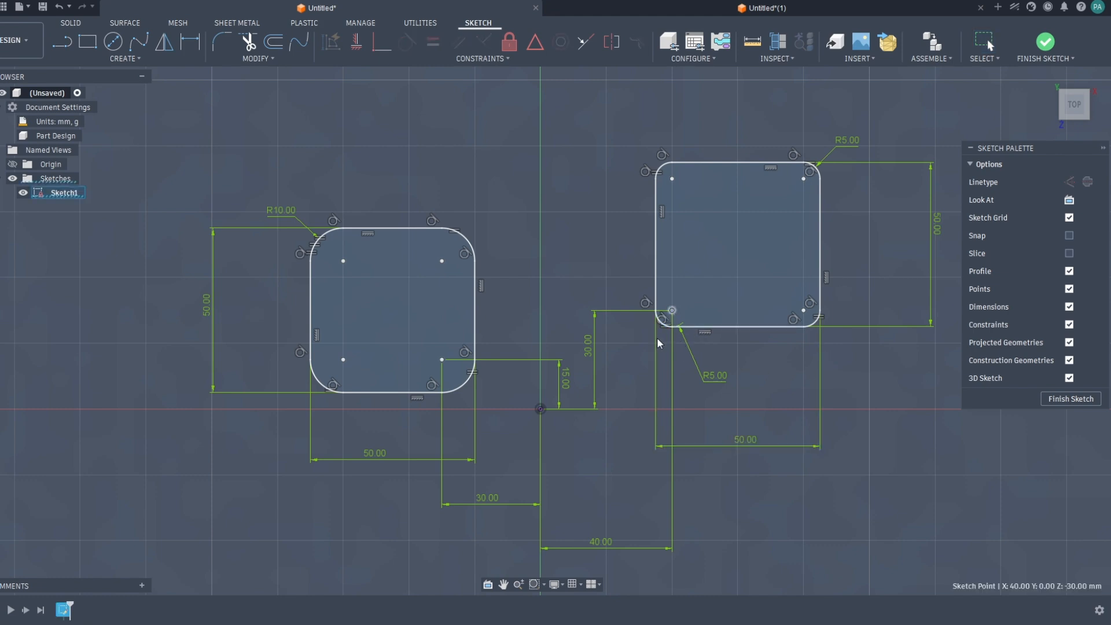
left_click(803, 311)
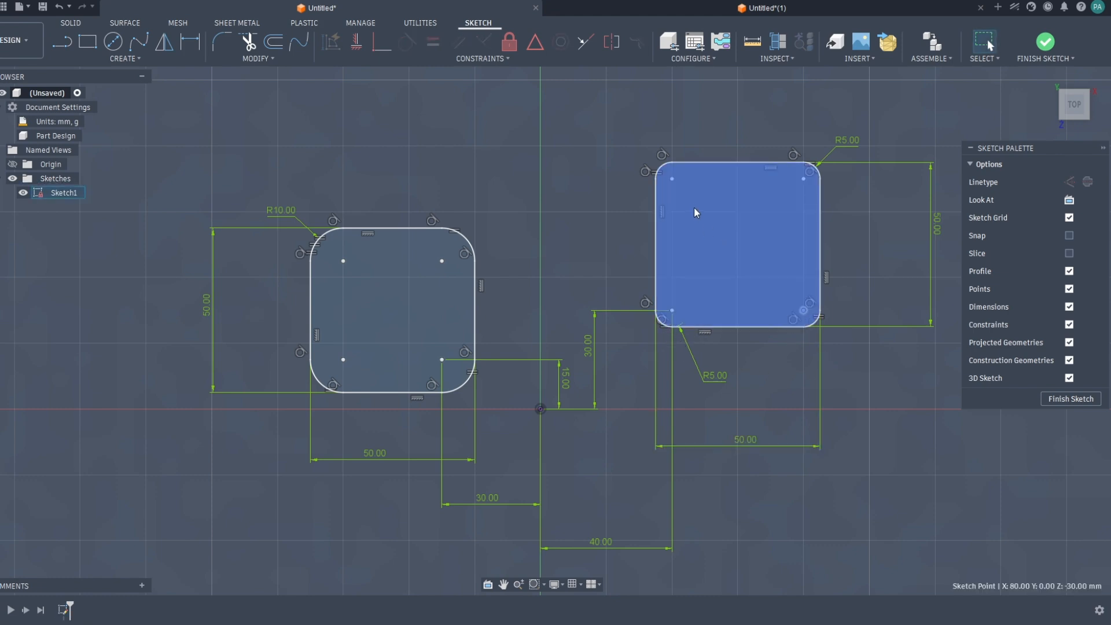
left_click(881, 428)
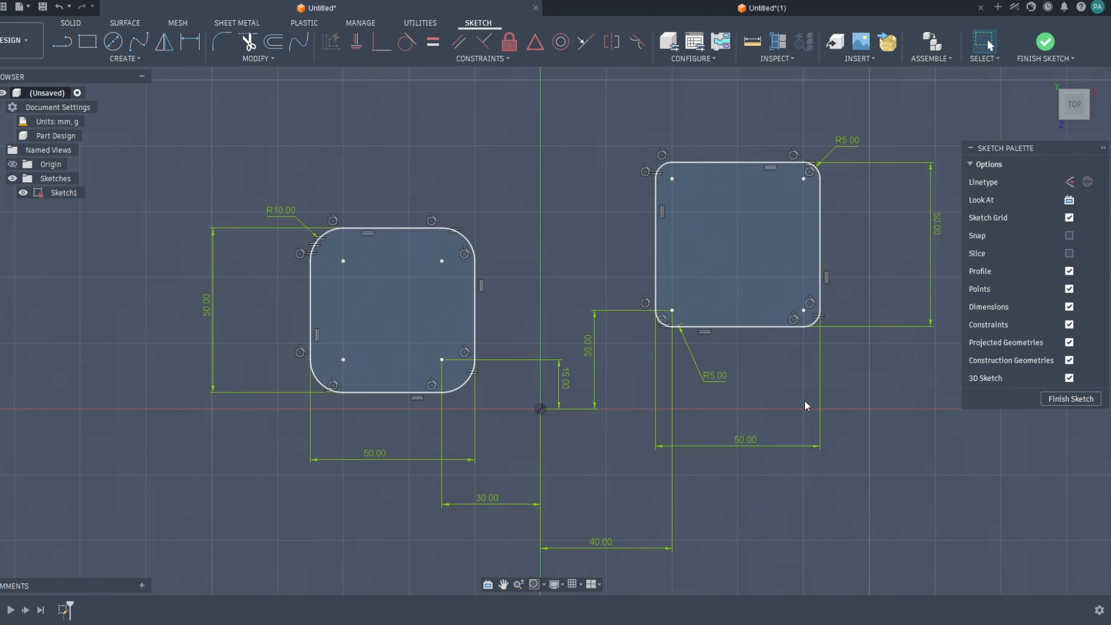
left_click_drag(864, 494, 879, 471)
Undo all the dimensions and constraints added to the right rounded square.
key("ctrl+z")
key("ctrl+z")
key("ctrl+z")
key("ctrl+z")
key("ctrl+z")
key("ctrl+z")
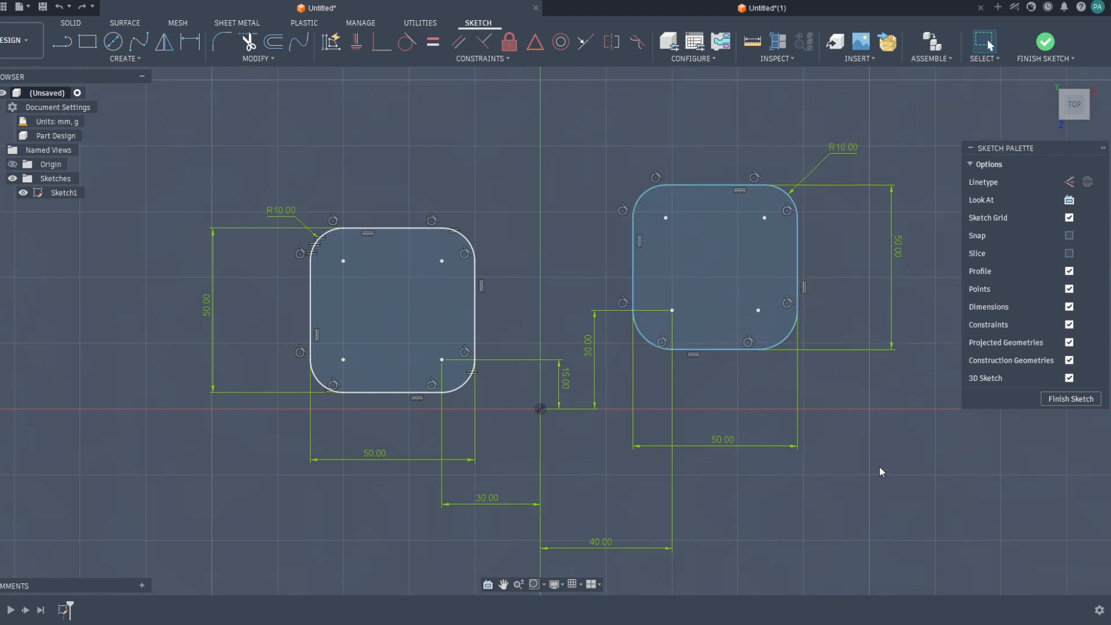
key("ctrl+z")
key("ctrl+z")
key("ctrl+z")
key("ctrl+z")
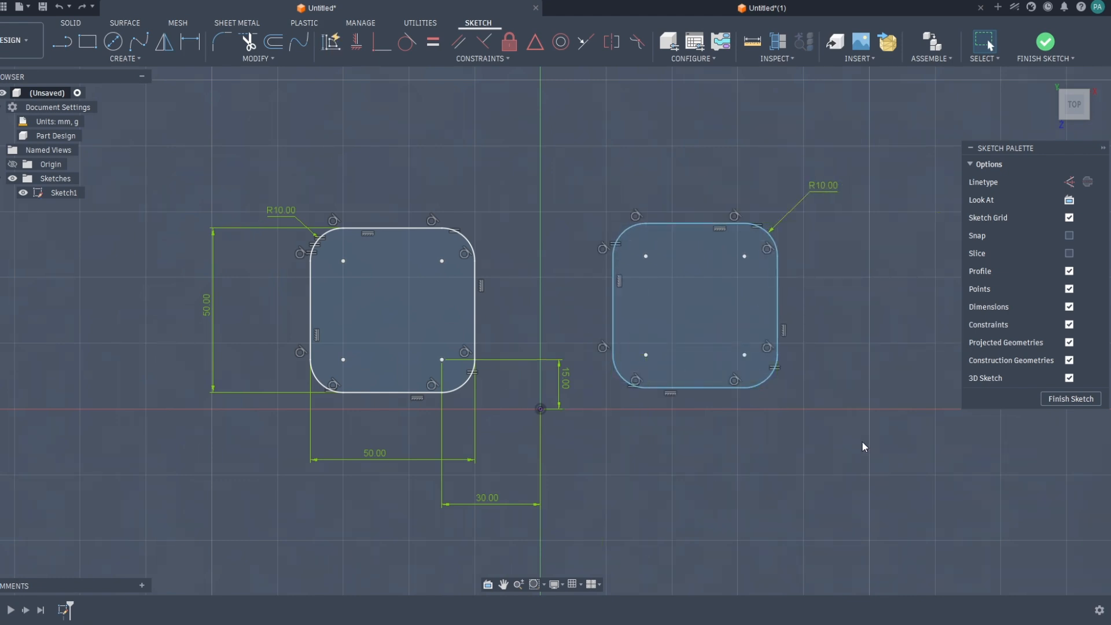
key("ctrl+z")
key("ctrl+z")
key("ctrl+z")
key("ctrl+z")
key("ctrl+z")
key("ctrl+z")
key("ctrl+z")
key("ctrl+z")
key("ctrl+z")
key("ctrl+z")
key("ctrl+z")
key("ctrl+z")
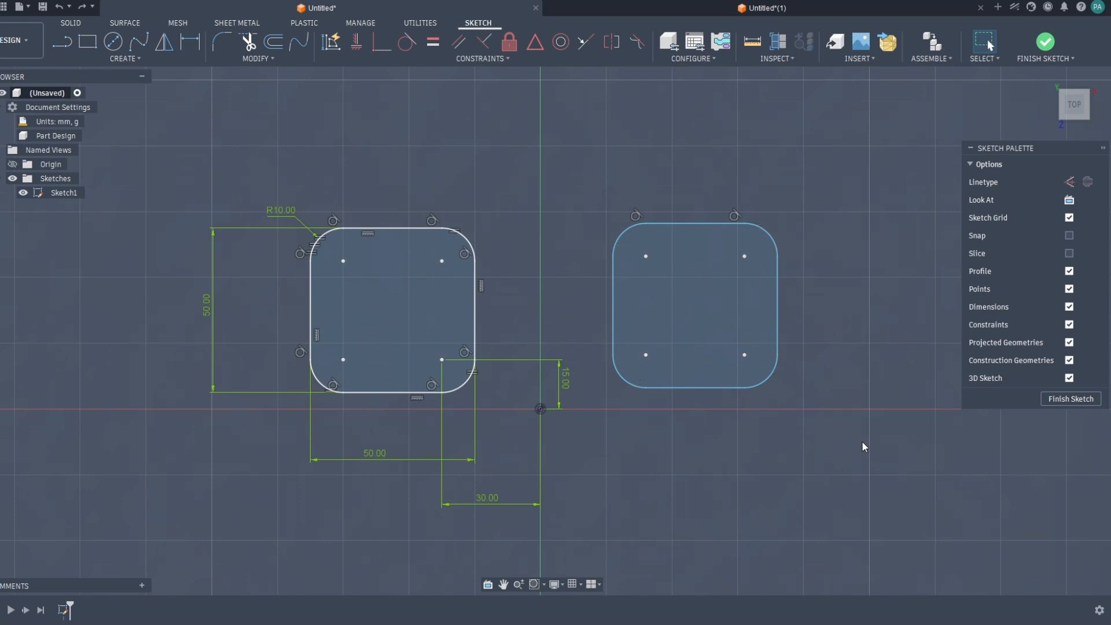
Run AutoConstrain on the sketch, compare Result 1 and Result 2, and accept Result 1.
left_click(502, 58)
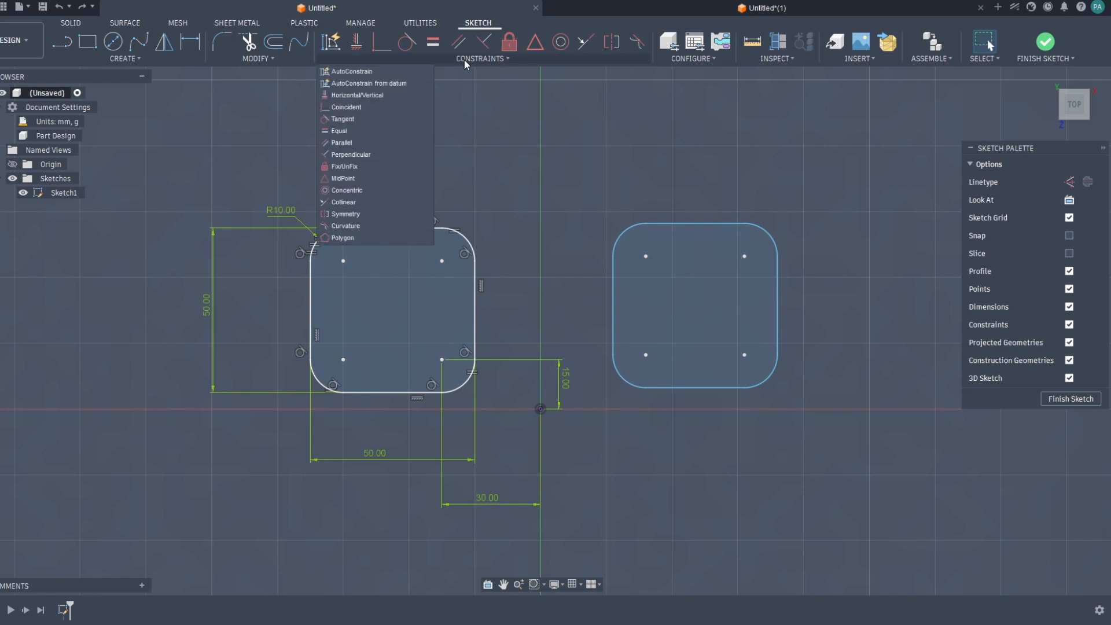
left_click(360, 72)
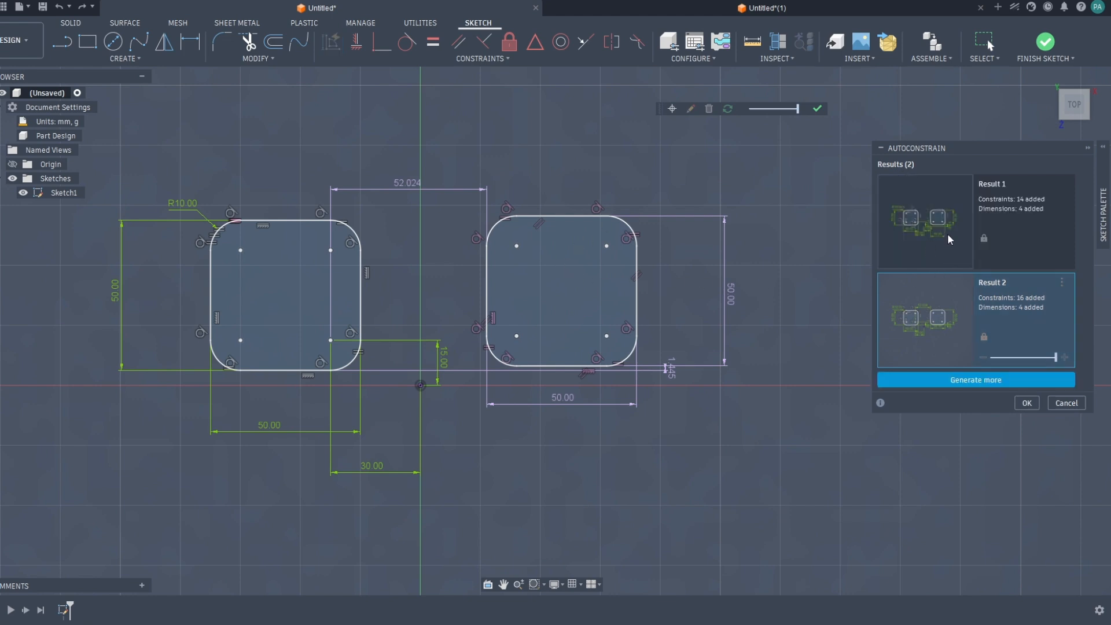
left_click(939, 219)
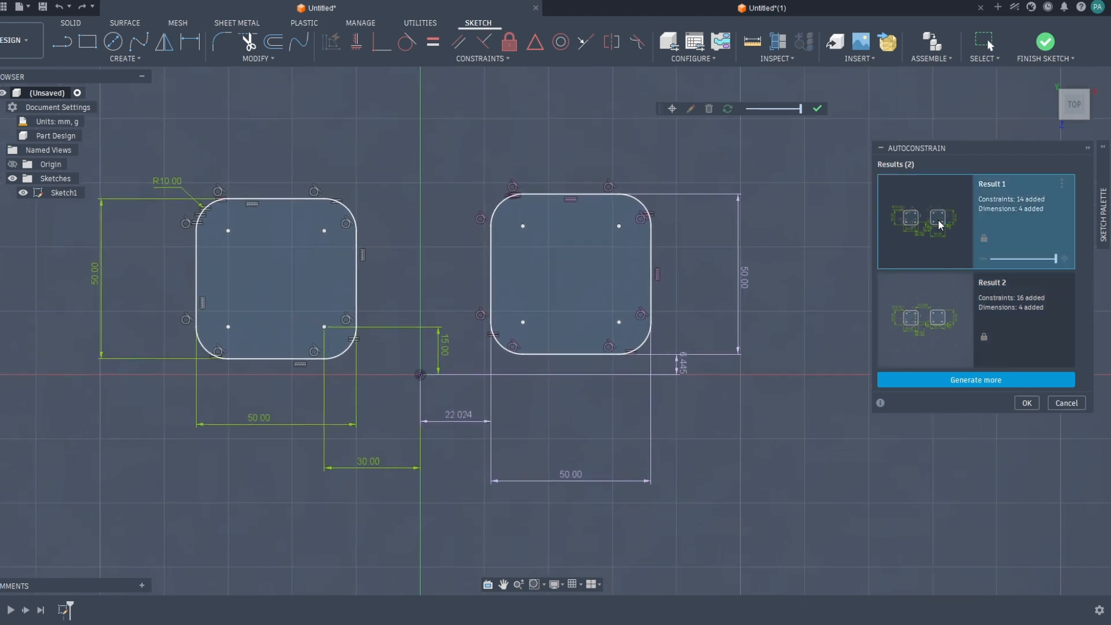
left_click(938, 319)
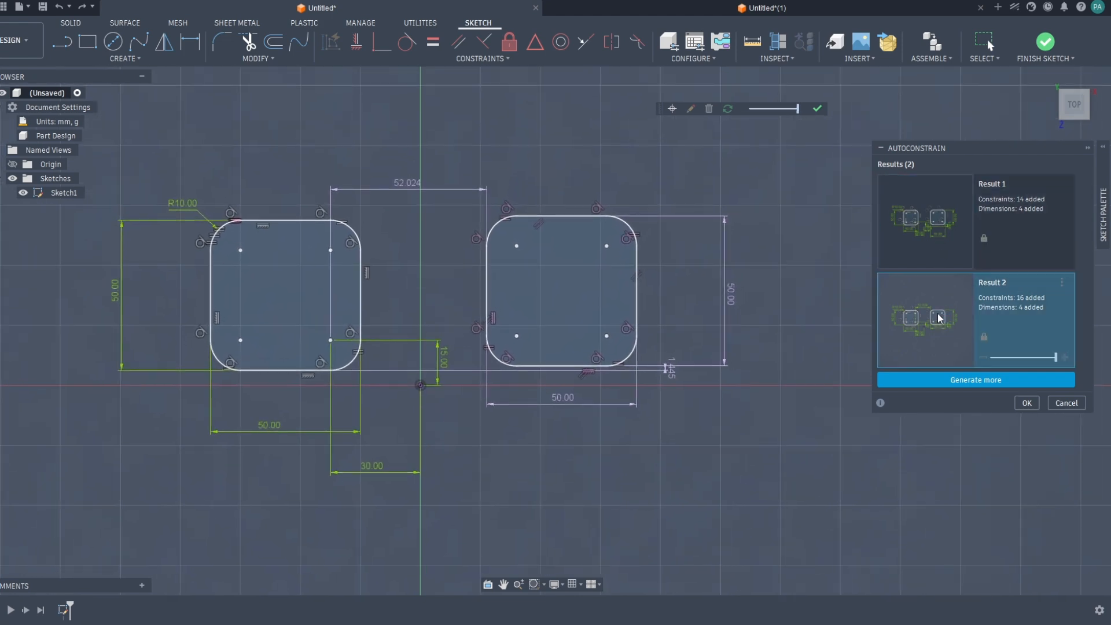
left_click(934, 236)
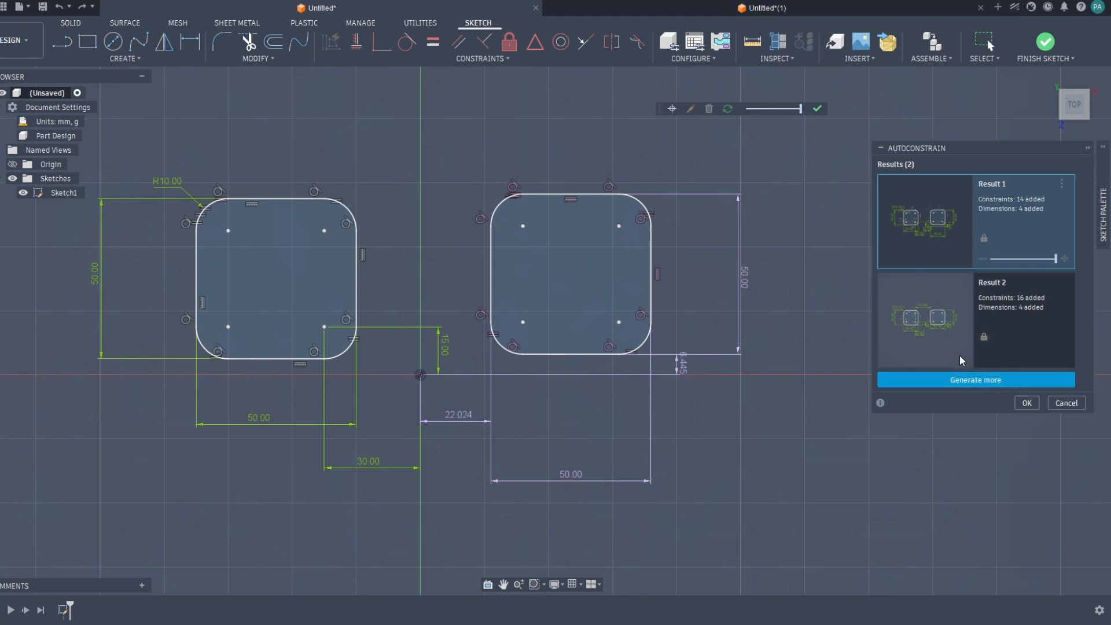
left_click(1028, 403)
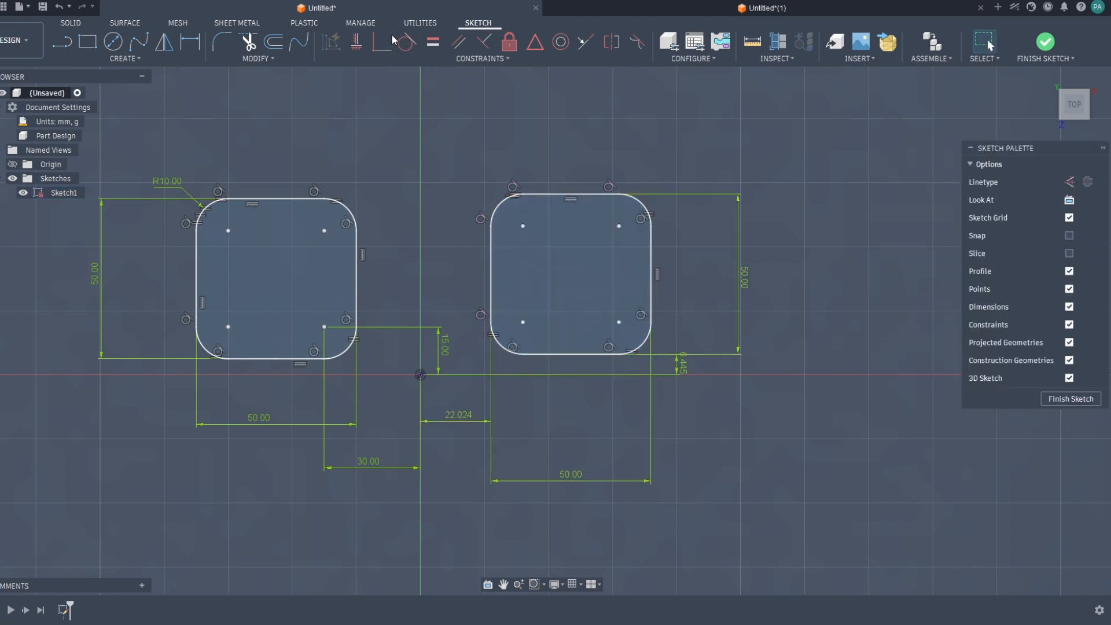
Try to add a radius dimension to the right square's upper-right corner arc.
left_click(528, 205)
left_click(519, 187)
left_click(190, 43)
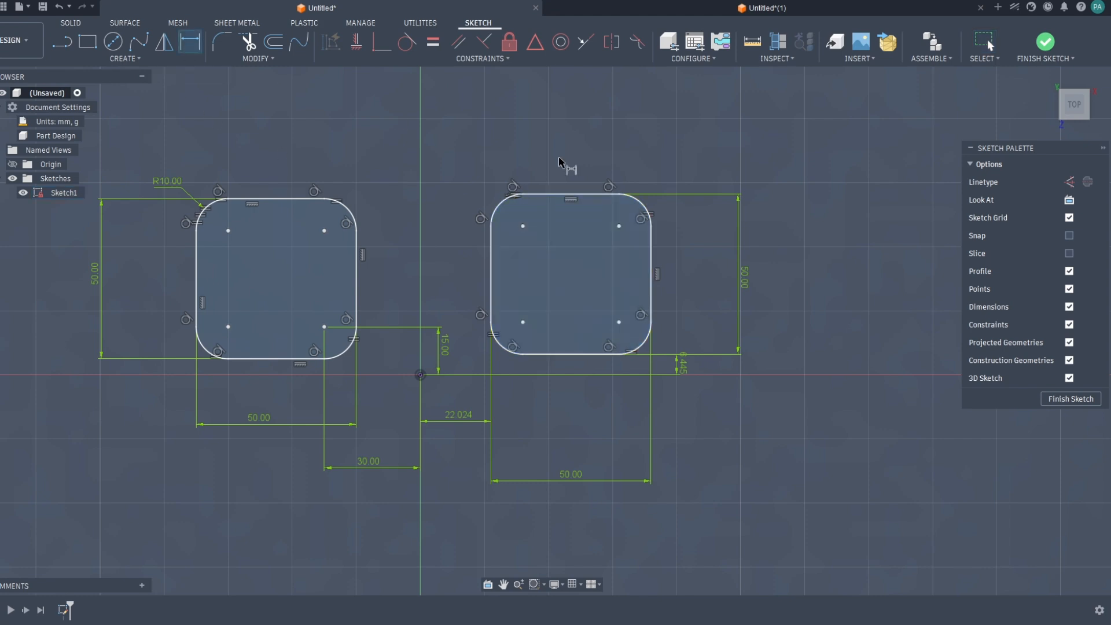
left_click(640, 199)
left_click(704, 142)
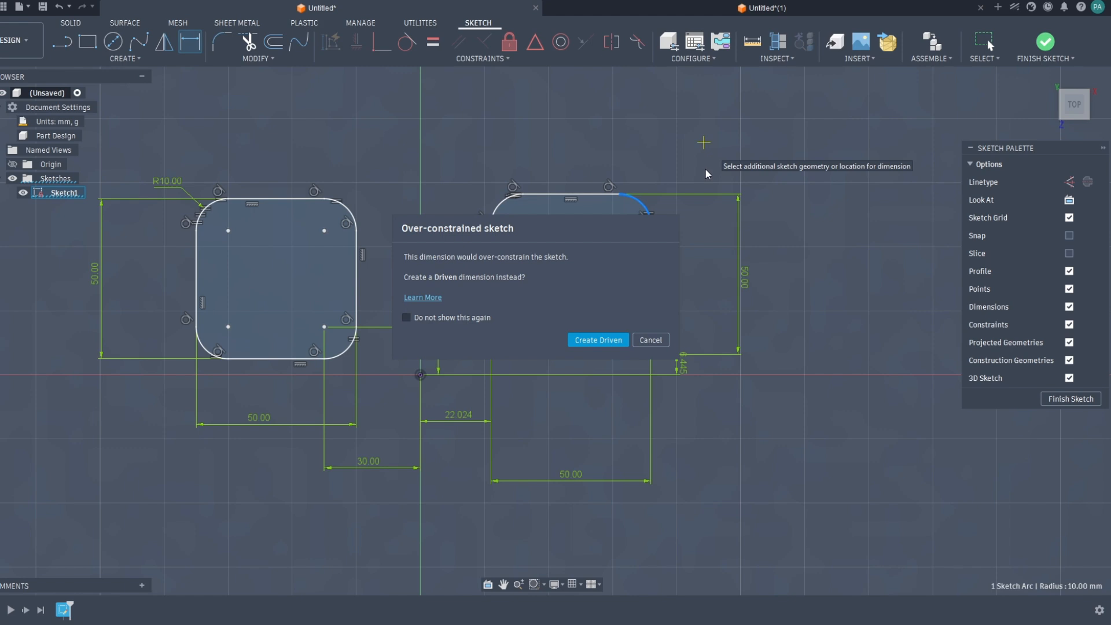
key("Escape")
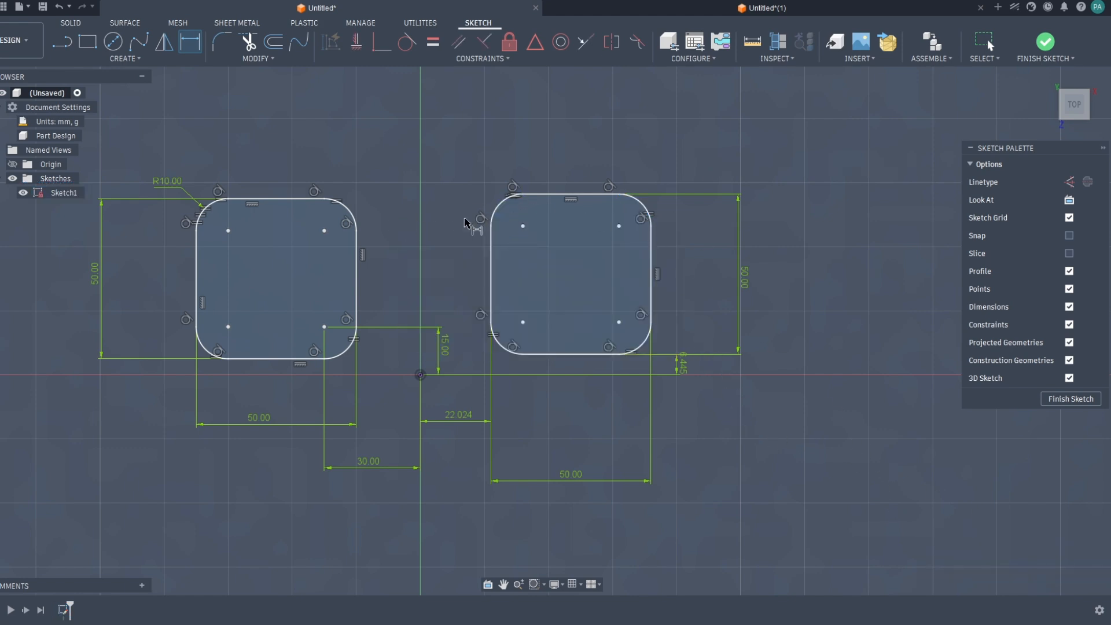
Set the left square's corner radius dimension to 5 mm.
double_click(168, 181)
type("5")
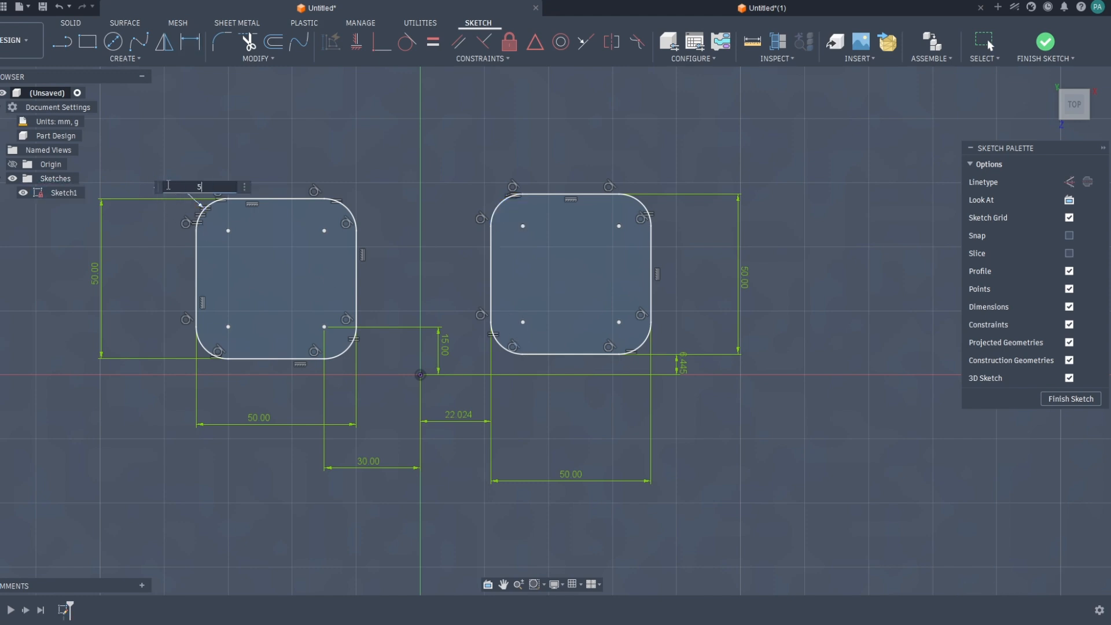
key("Return")
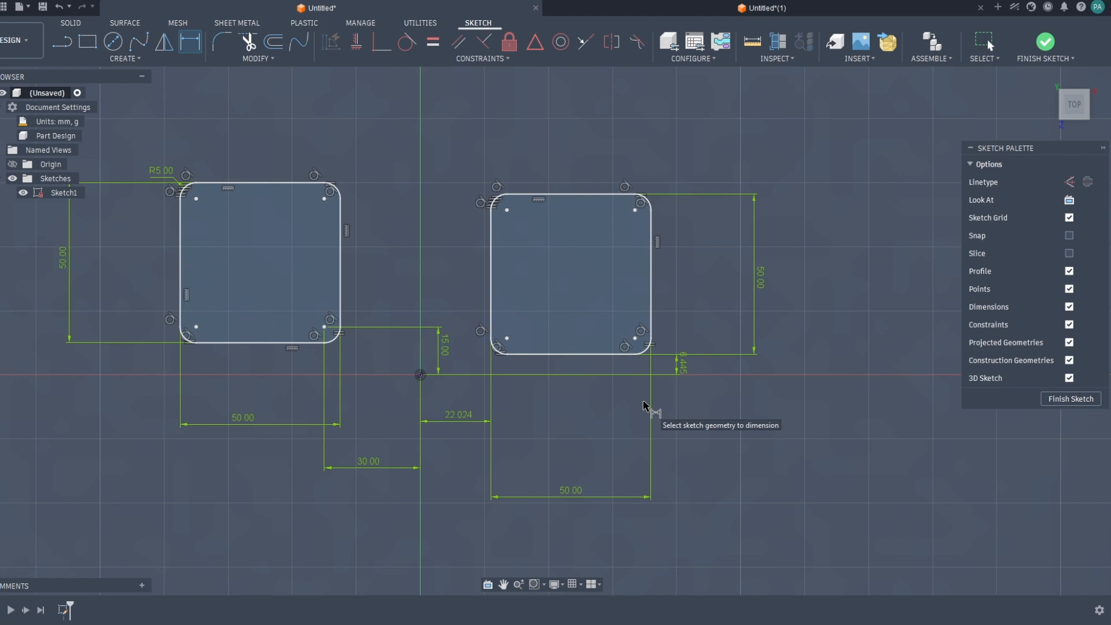
key("Escape")
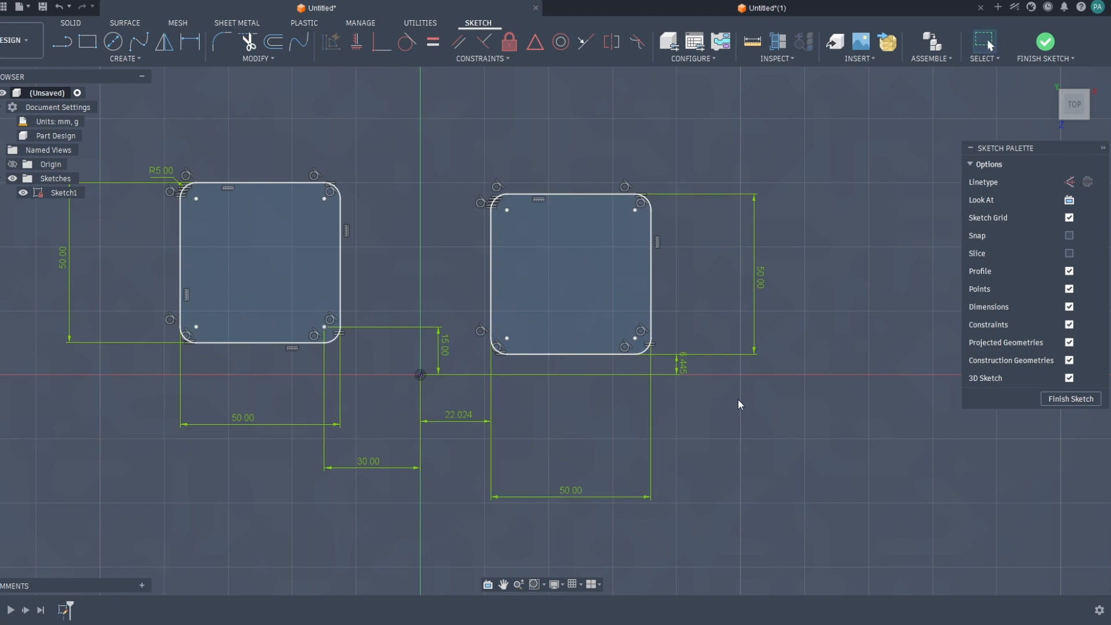
In the Untitled(1) design, hide the sketch dimensions and stretch the outer rounded rectangle outward on its left, right and top edges to about 196 mm wide.
left_click(766, 8)
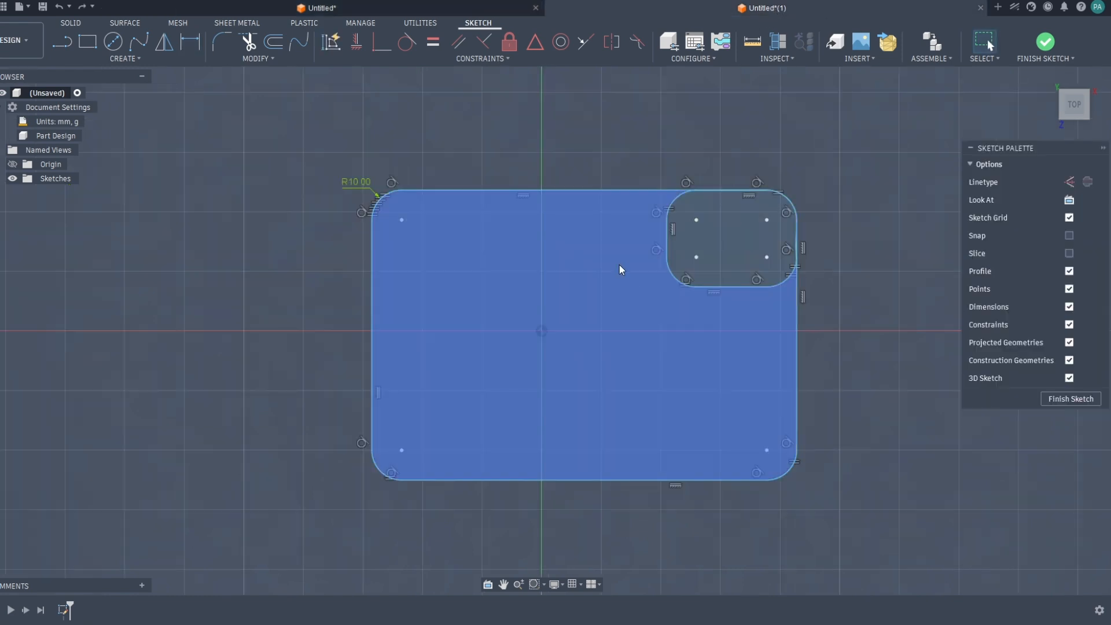
left_click(1068, 307)
mouse_move(373, 296)
left_mouse_down()
mouse_move(307, 297)
mouse_move(427, 314)
mouse_move(164, 325)
mouse_move(381, 339)
mouse_move(280, 333)
left_mouse_up()
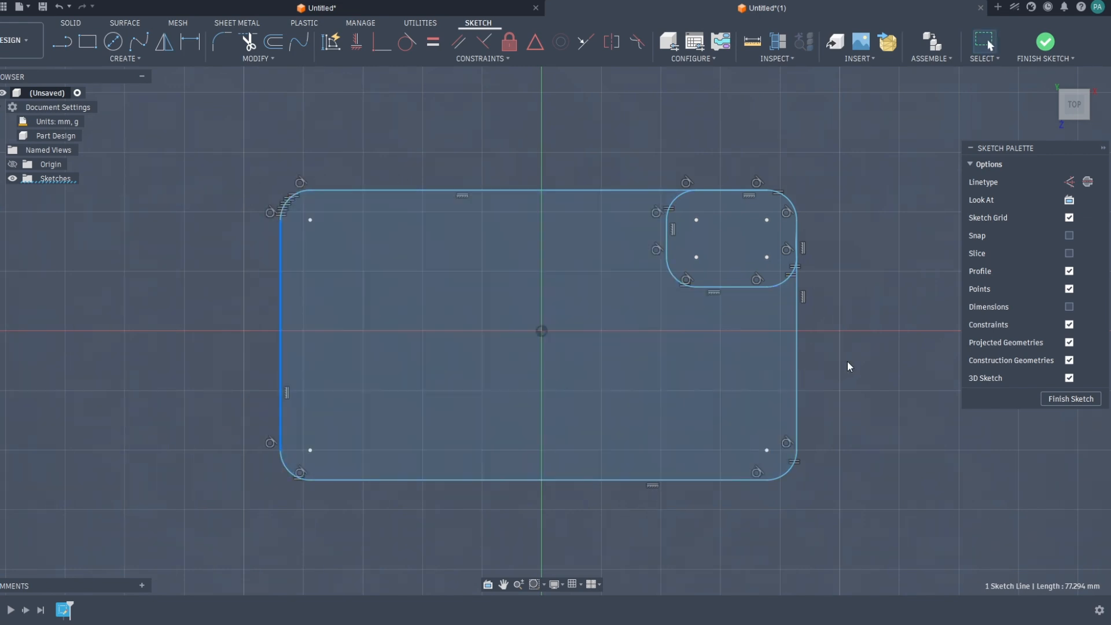
left_click_drag(797, 345, 863, 348)
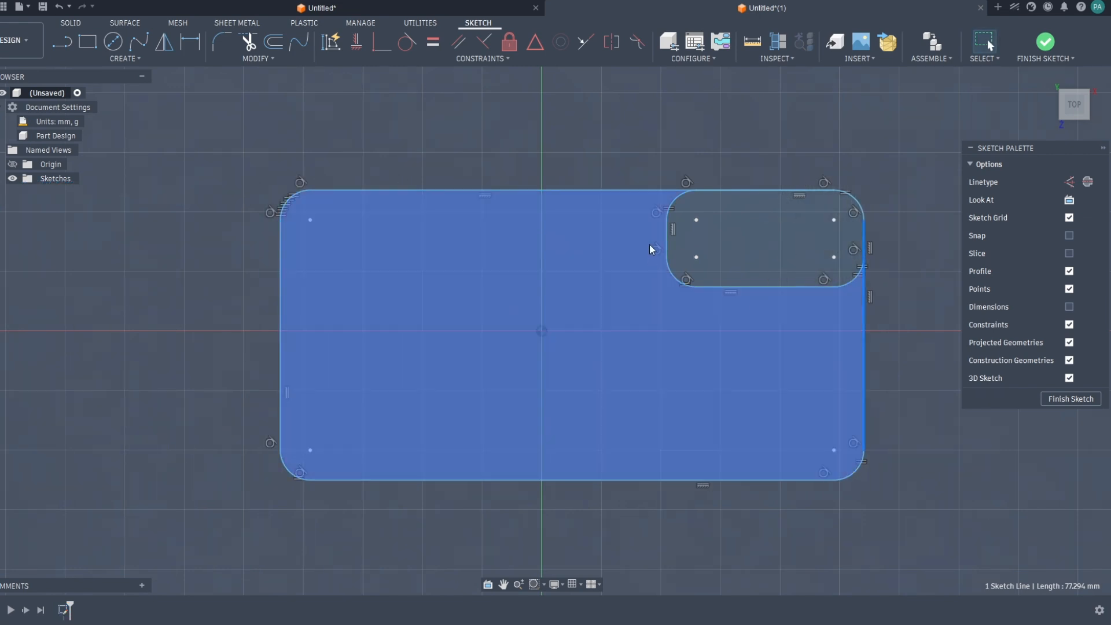
left_click_drag(621, 190, 626, 143)
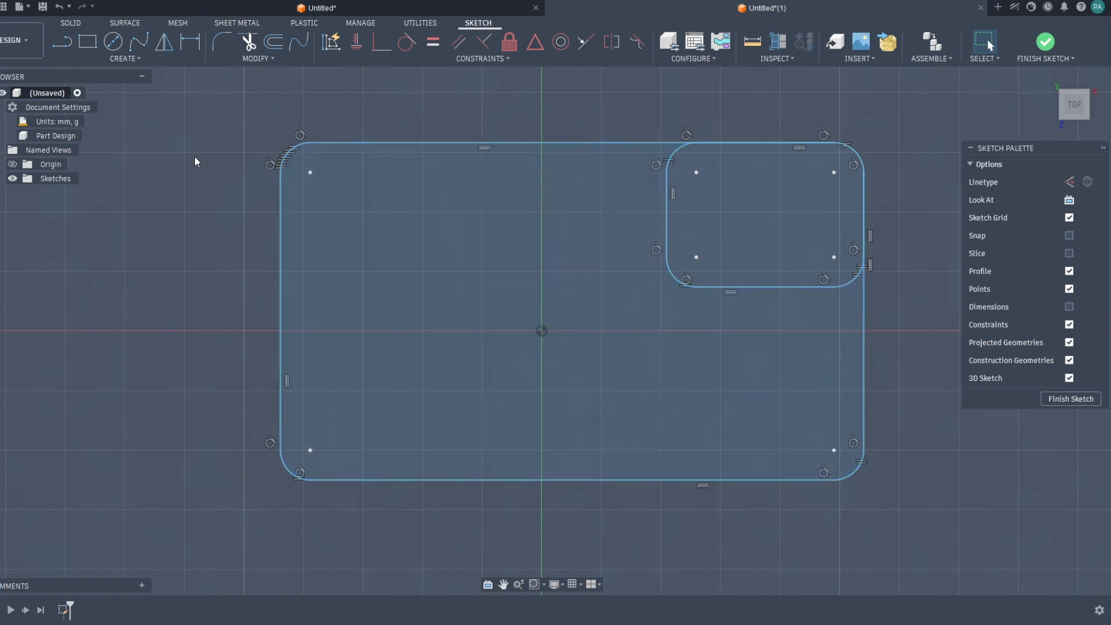
Draw a vertical and a horizontal line across the outer rectangle, each connecting the midpoints of opposite edges.
left_click(62, 43)
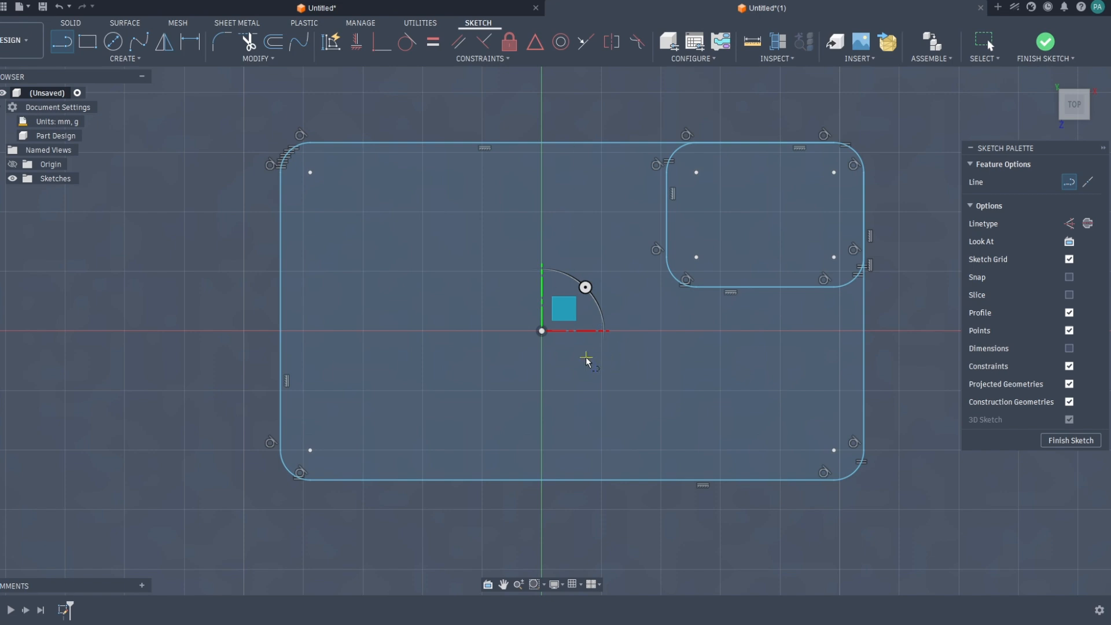
left_click(572, 142)
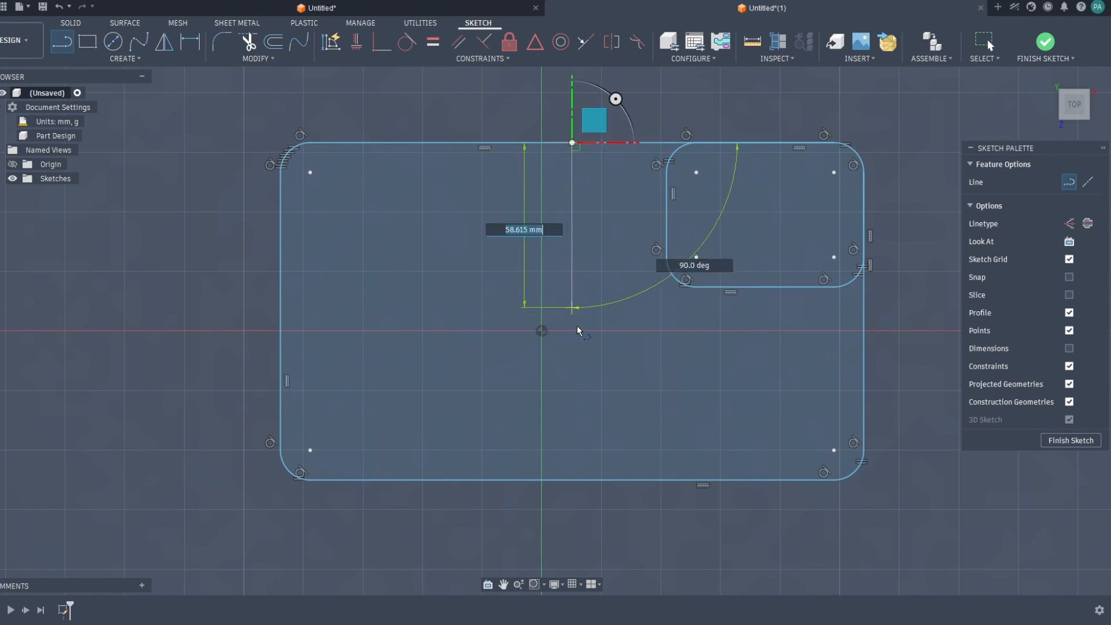
left_click(570, 480)
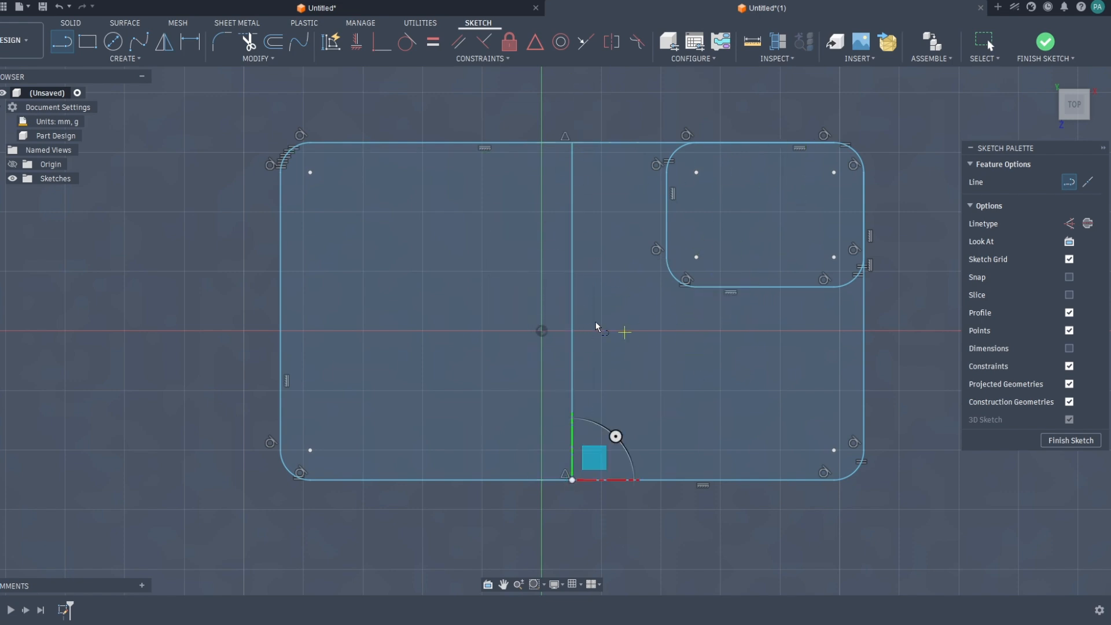
left_click(280, 311)
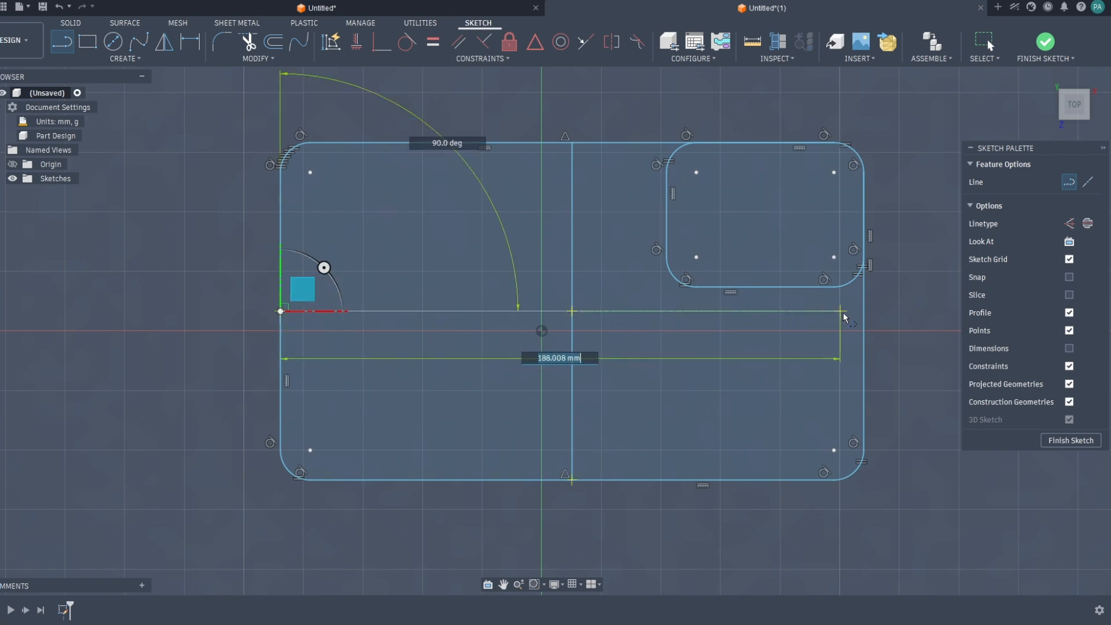
left_click(863, 311)
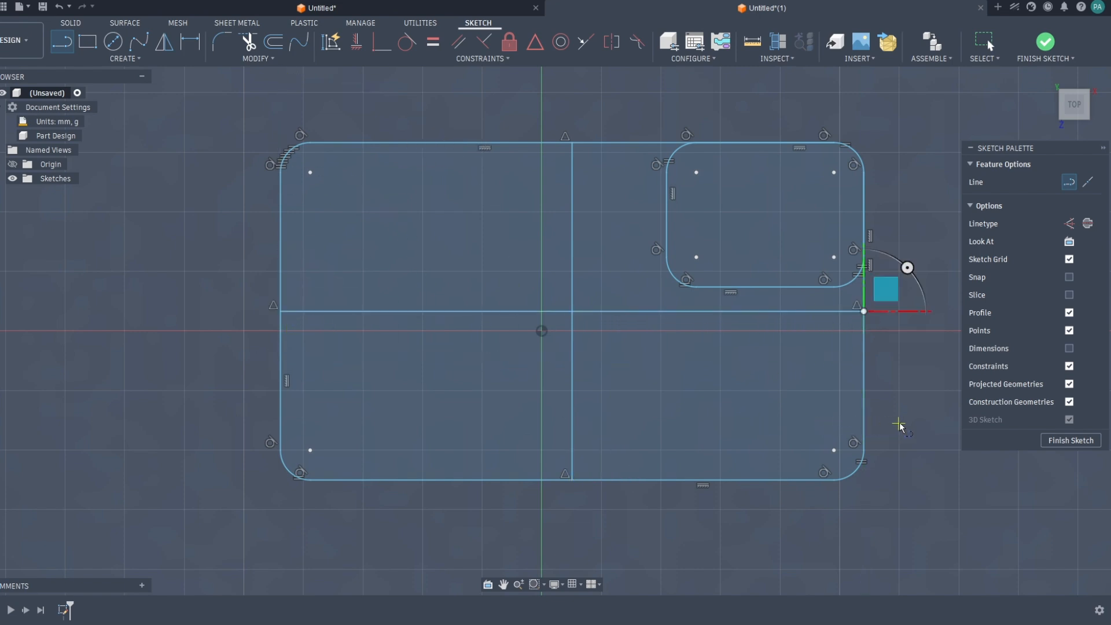
key("Escape")
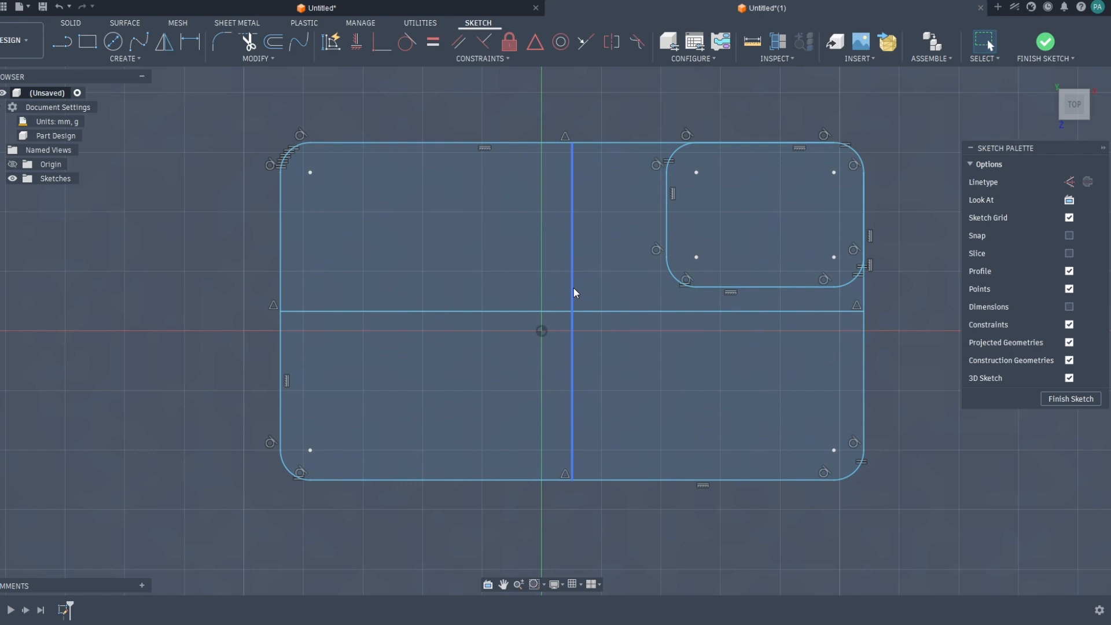
Convert the horizontal and vertical midlines of the outer rectangle to construction lines.
left_click(602, 312)
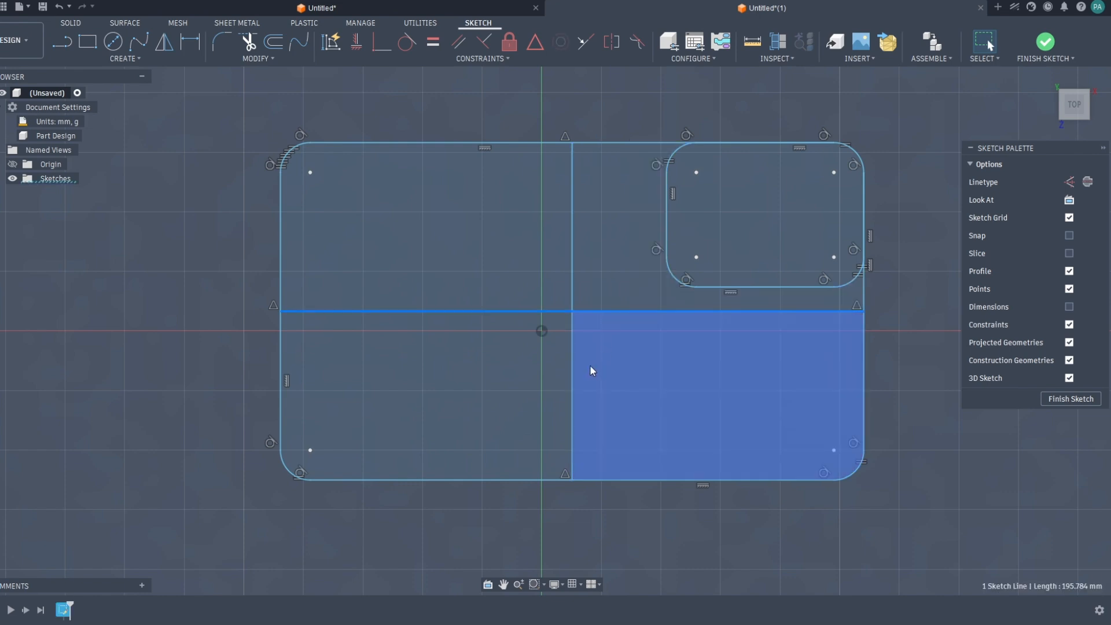
left_click(573, 289, "shift")
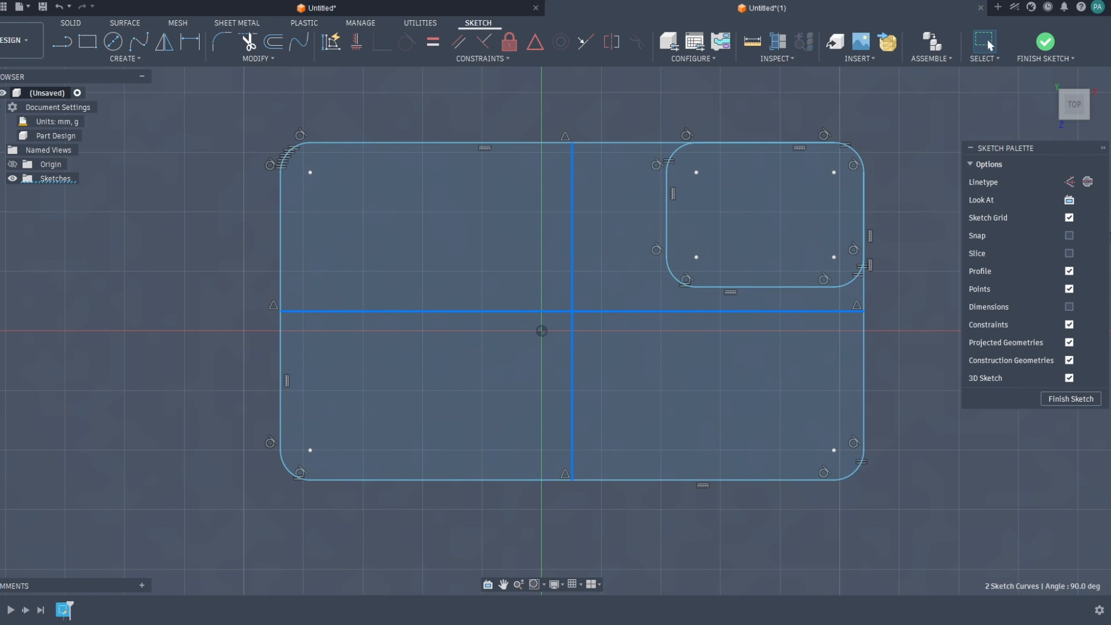
left_click(1070, 182)
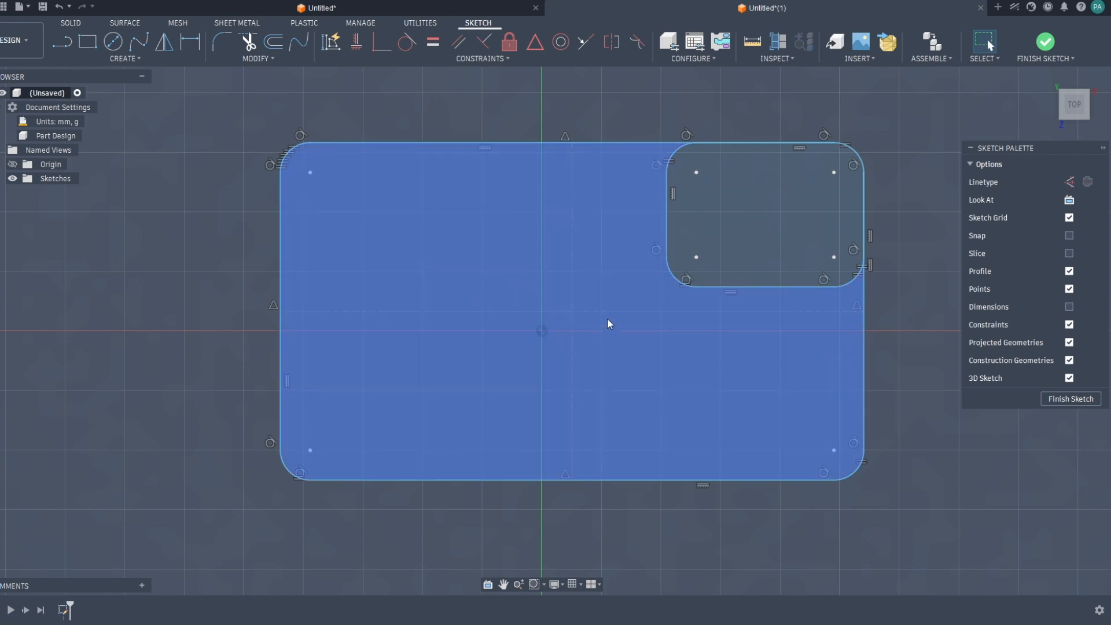
Try to apply a MidPoint constraint between the horizontal and vertical construction lines.
left_click(604, 311)
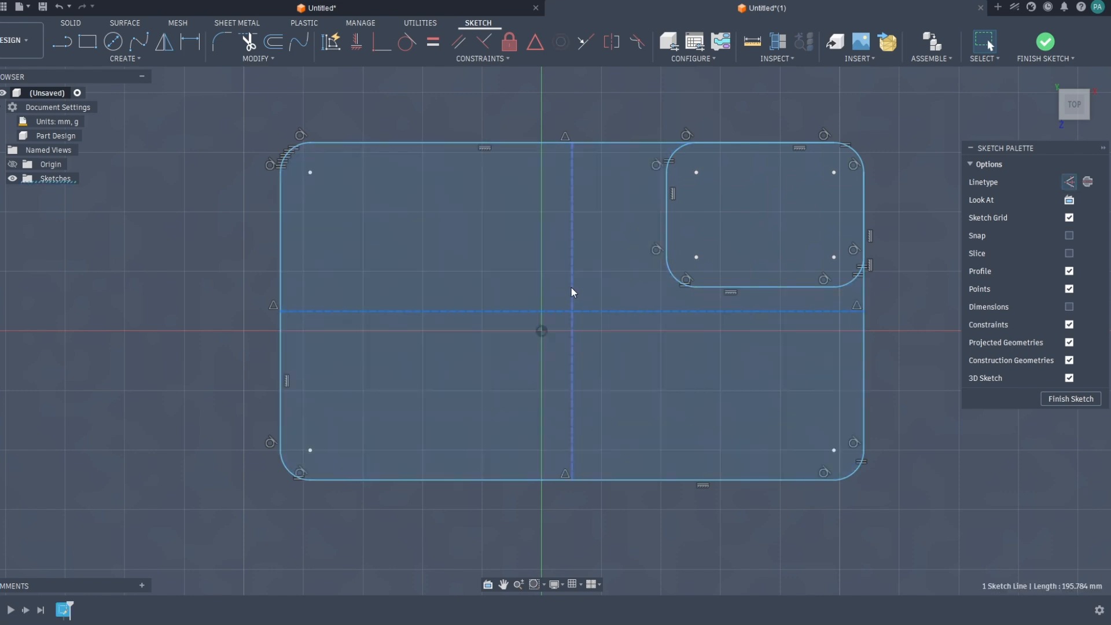
left_click(572, 286, "shift")
right_click(571, 287)
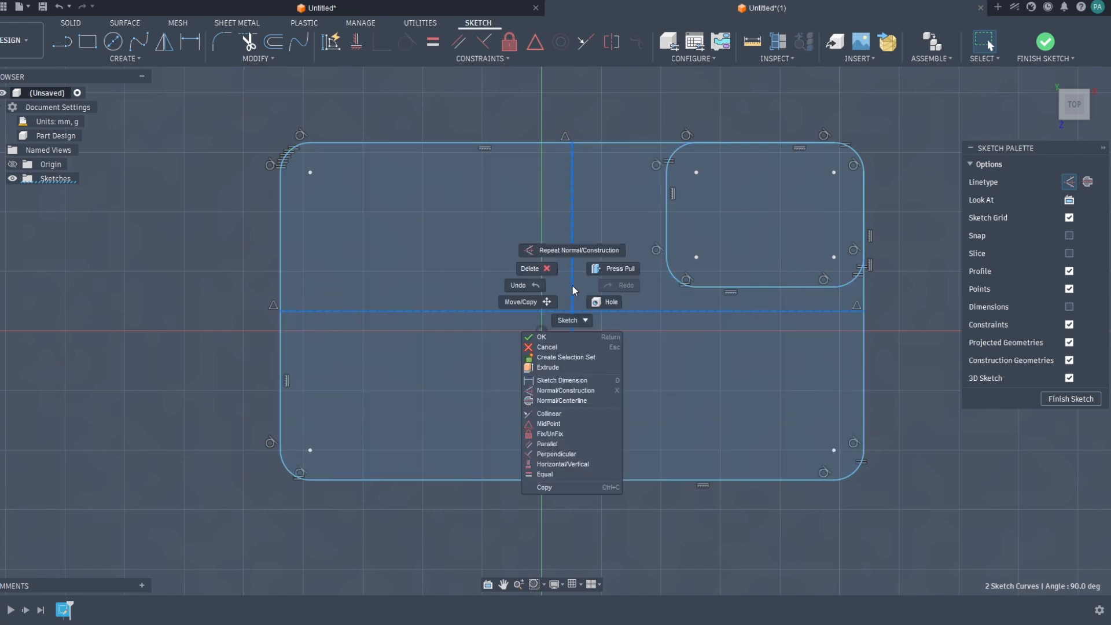
left_click(560, 422)
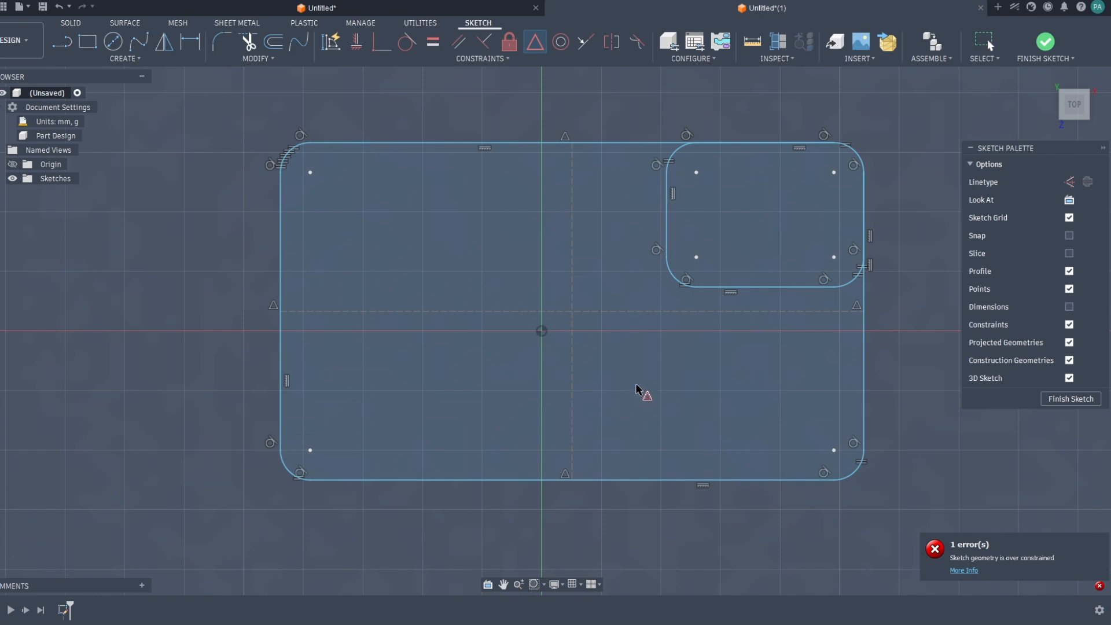
Centre the outer rectangle on the origin with a MidPoint constraint between the horizontal construction line and the origin point.
left_click(585, 313)
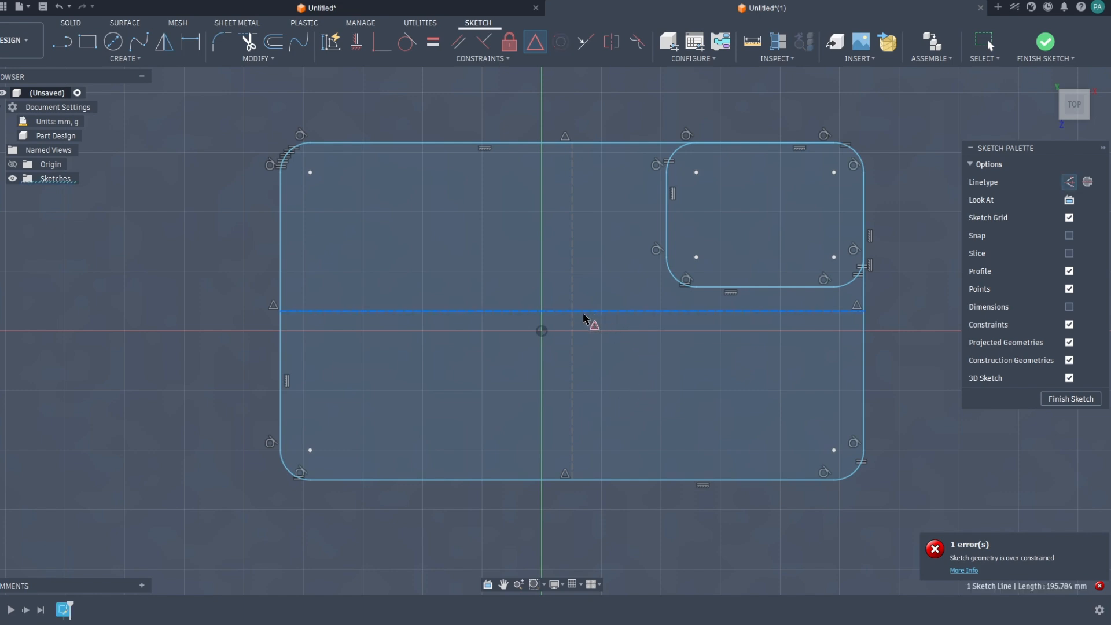
left_click(542, 330)
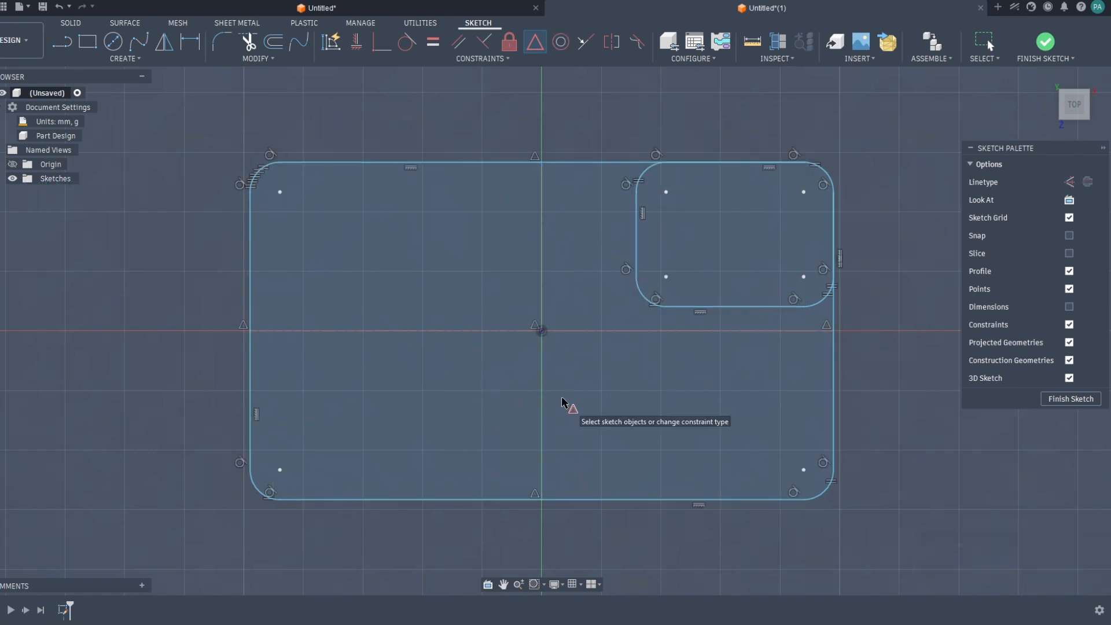
key("Escape")
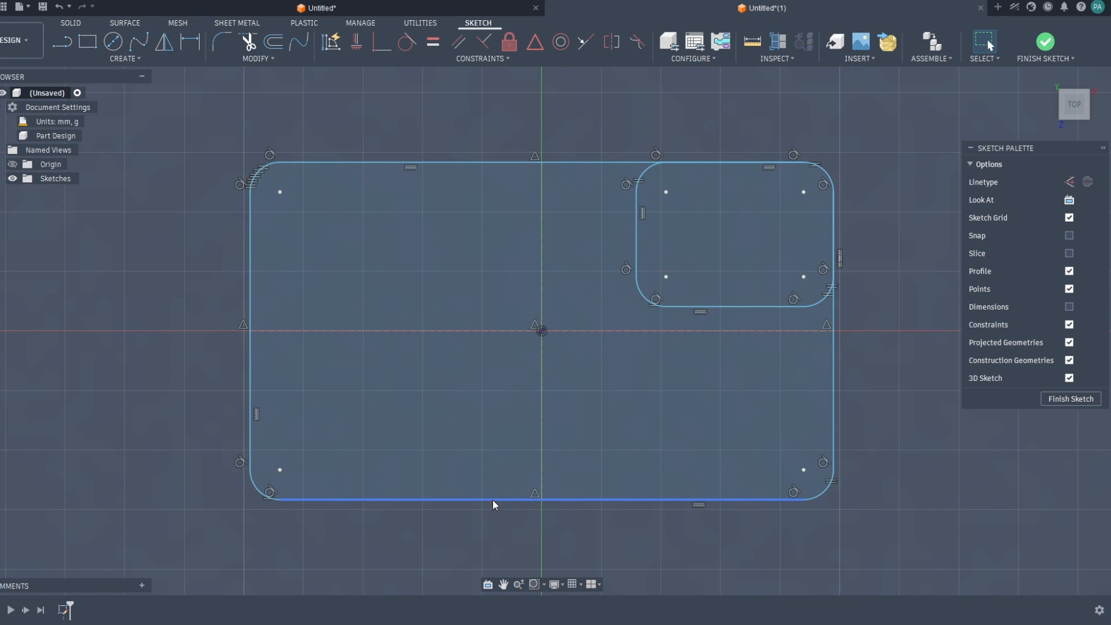
Test the symmetric resizing of the centred outer rectangle by moving its bottom edge inward and its left edge in and out.
mouse_move(492, 499)
left_mouse_down()
mouse_move(485, 542)
mouse_move(494, 417)
mouse_move(480, 549)
mouse_move(483, 445)
left_mouse_up()
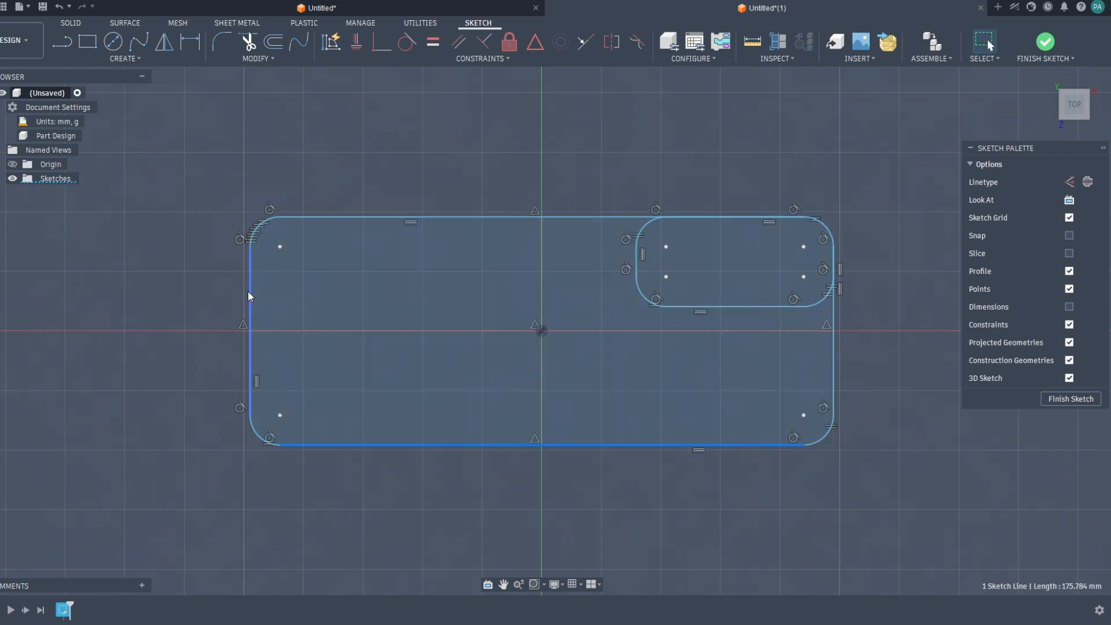
left_click_drag(253, 290, 480, 310)
mouse_move(297, 292)
left_mouse_down()
mouse_move(445, 303)
mouse_move(198, 306)
mouse_move(606, 325)
mouse_move(150, 315)
mouse_move(128, 296)
mouse_move(383, 310)
mouse_move(208, 297)
left_mouse_up()
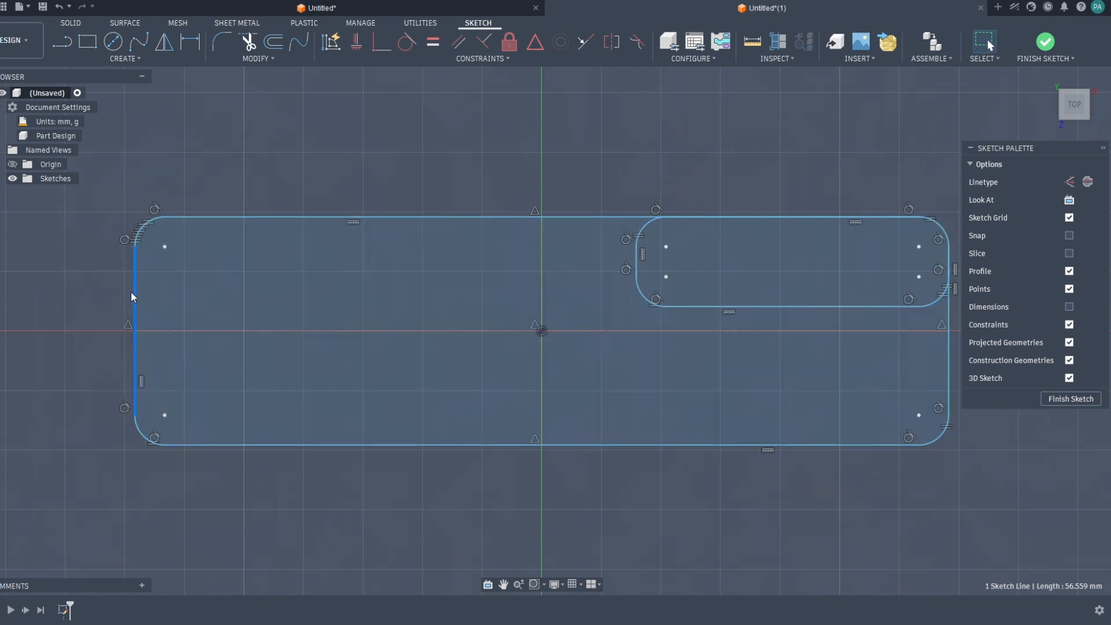
mouse_move(137, 296)
left_mouse_down()
mouse_move(387, 310)
mouse_move(380, 316)
left_mouse_up()
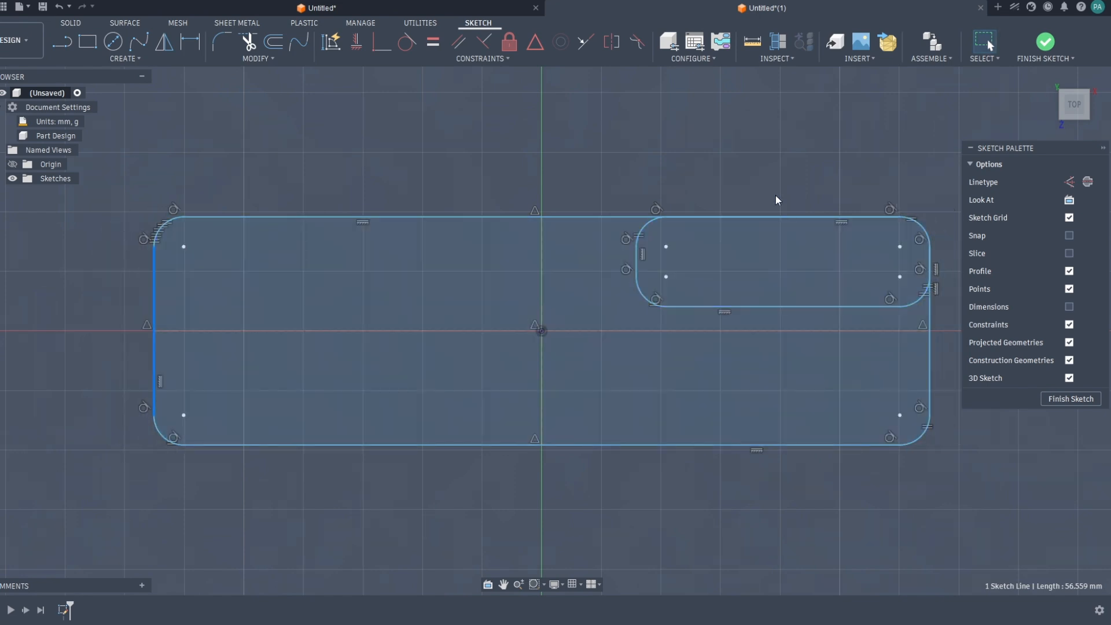
left_click(501, 59)
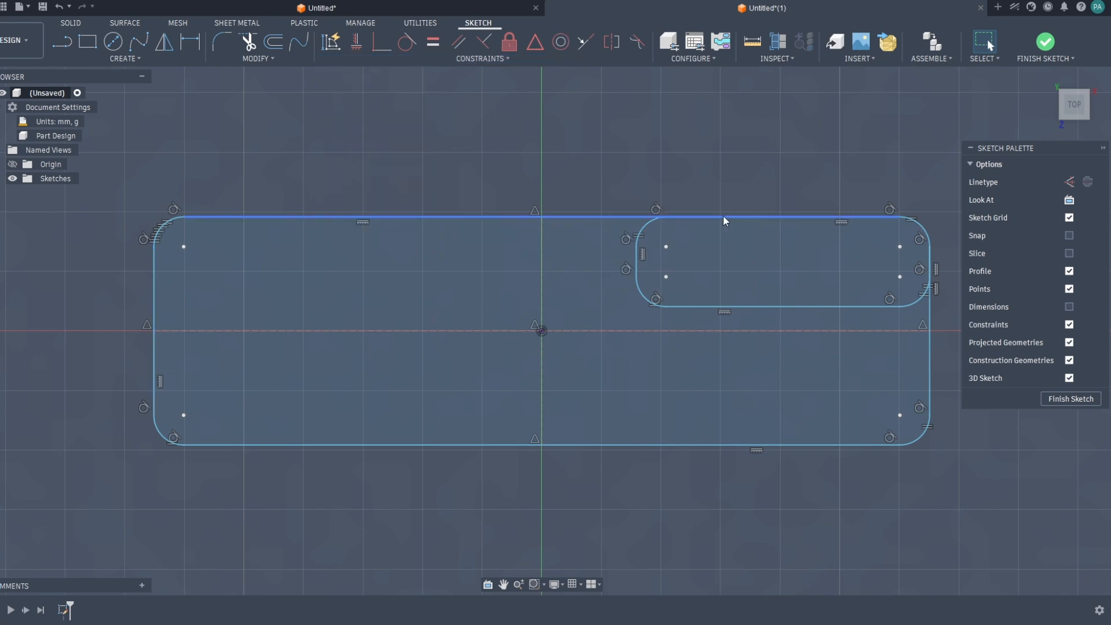
left_click(748, 226)
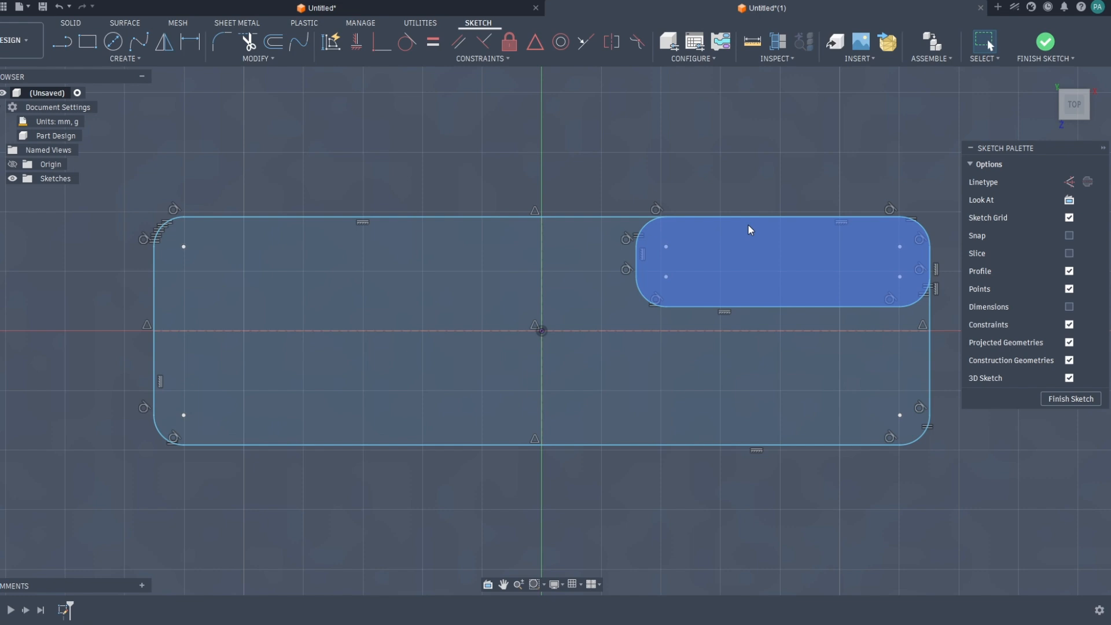